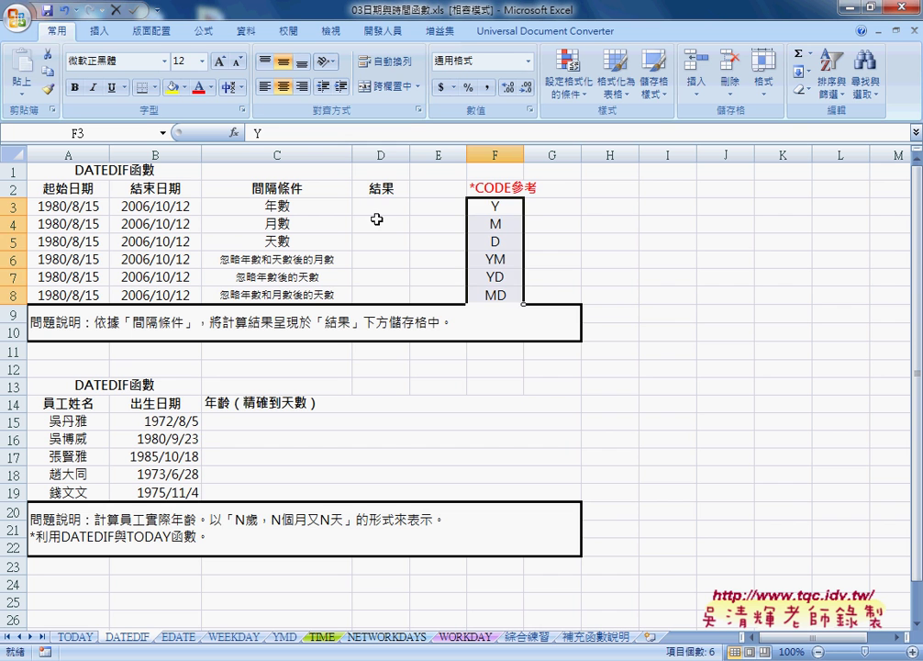
Step: Select D3 and browse the Date & Time function list, closing it without inserting anything
left_click(378, 211)
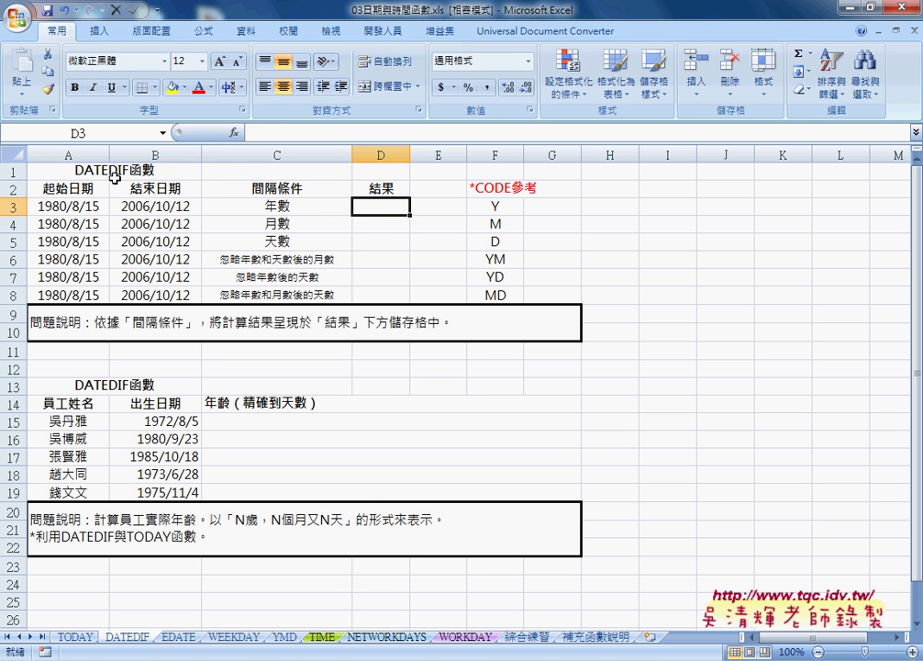
left_click(234, 132)
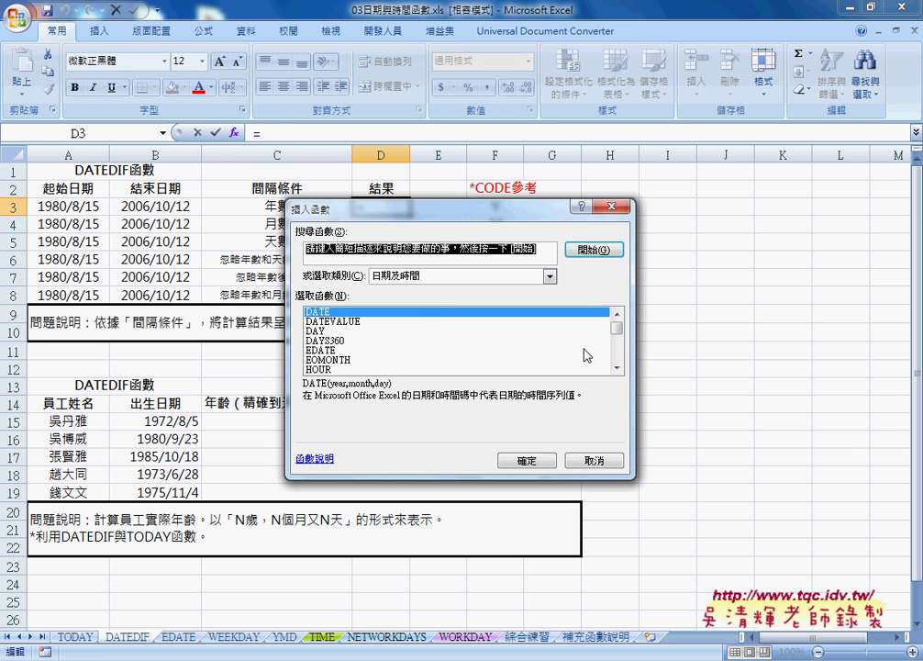
left_click_drag(616, 334, 616, 356)
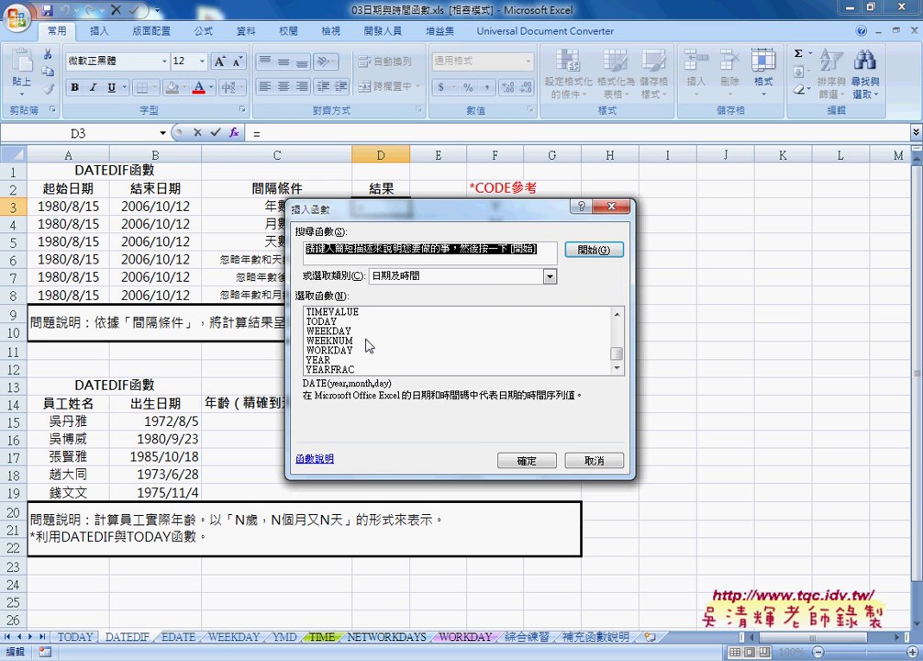
left_click(594, 461)
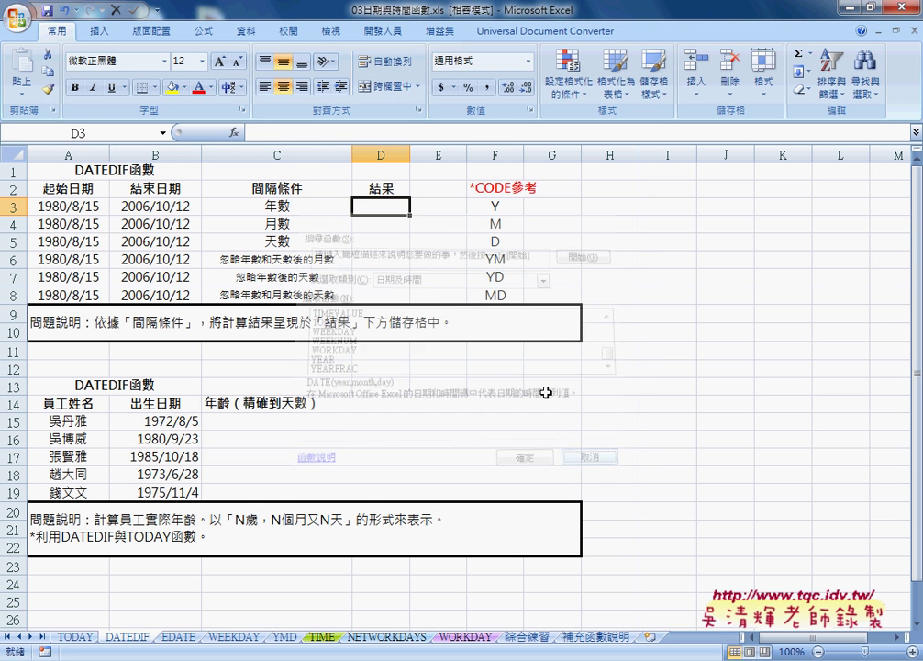
Step: Enter =DATEDIF(A3,B3,"Y") in D3, returning 26 years
left_click(282, 135)
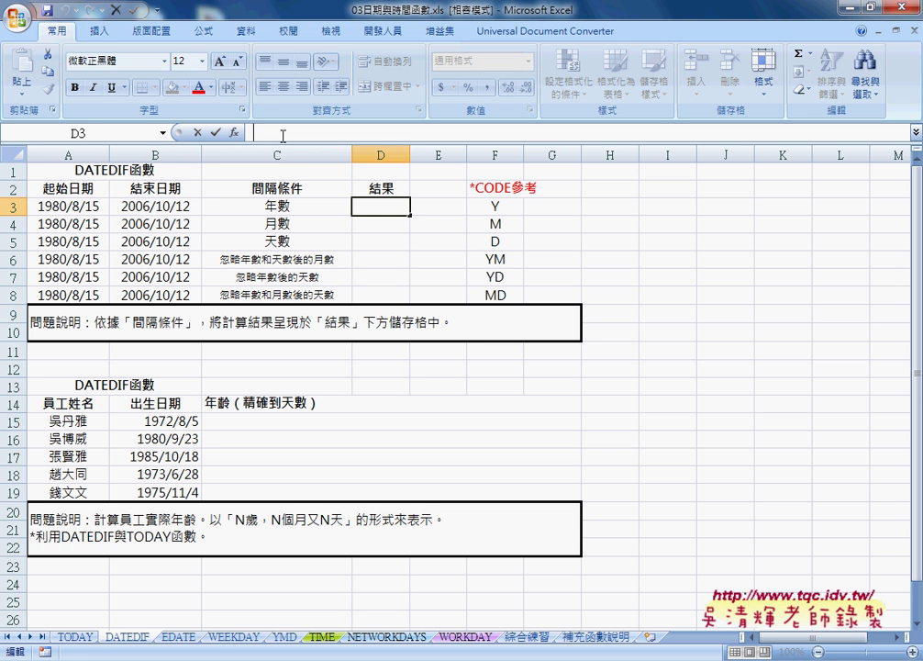
type("=")
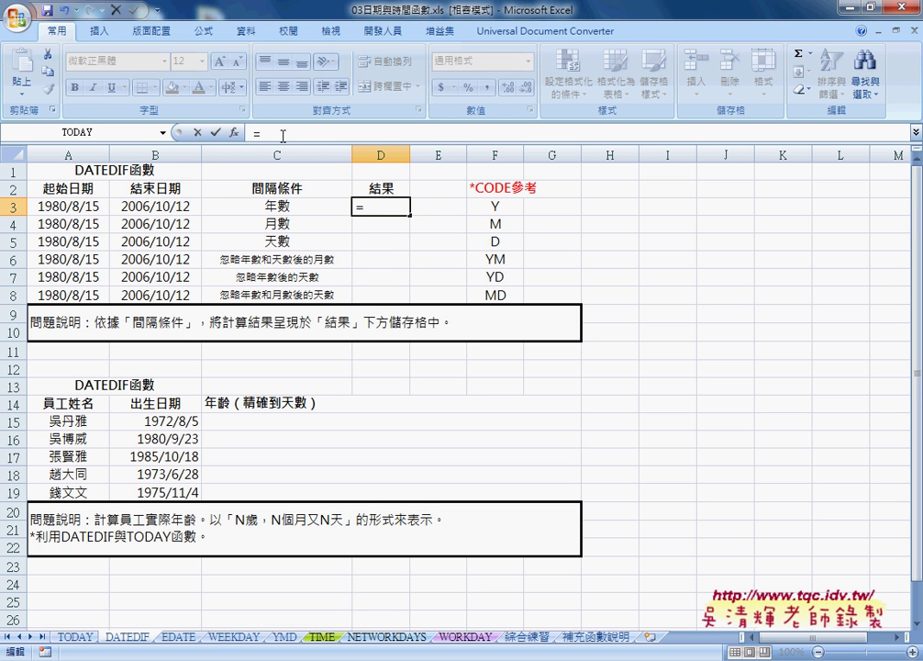
type("date")
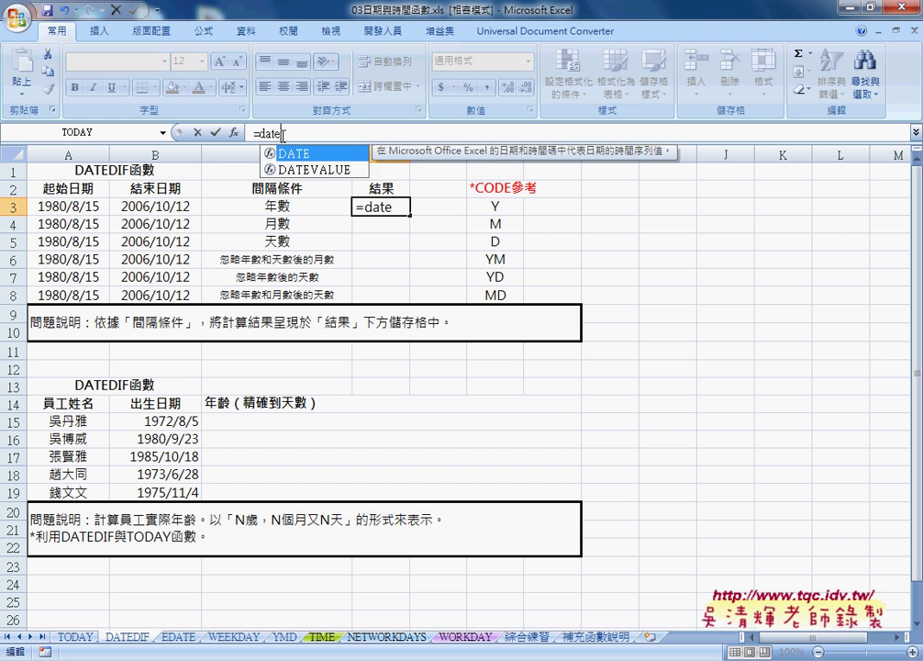
type("dif")
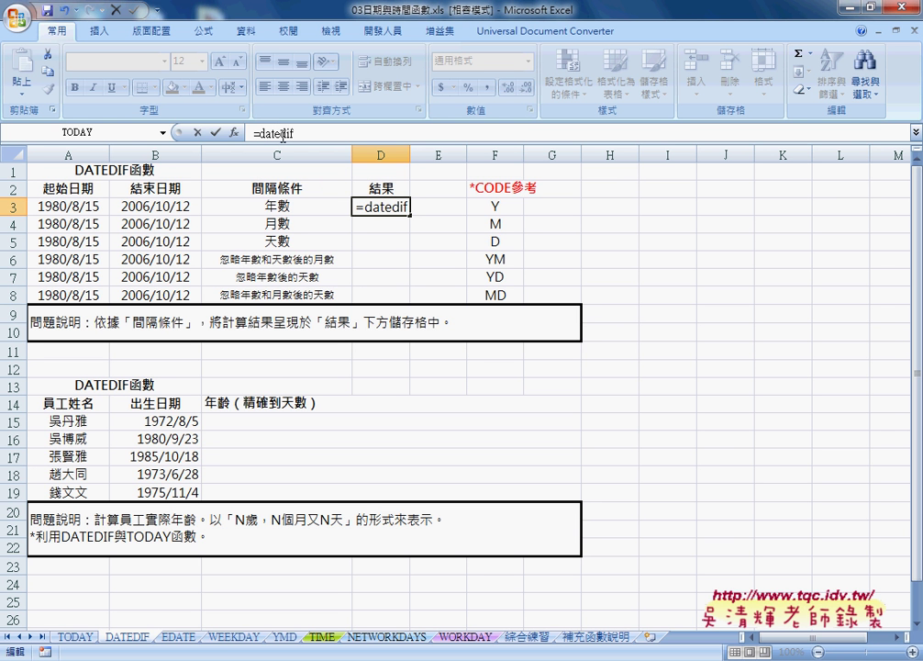
type("(")
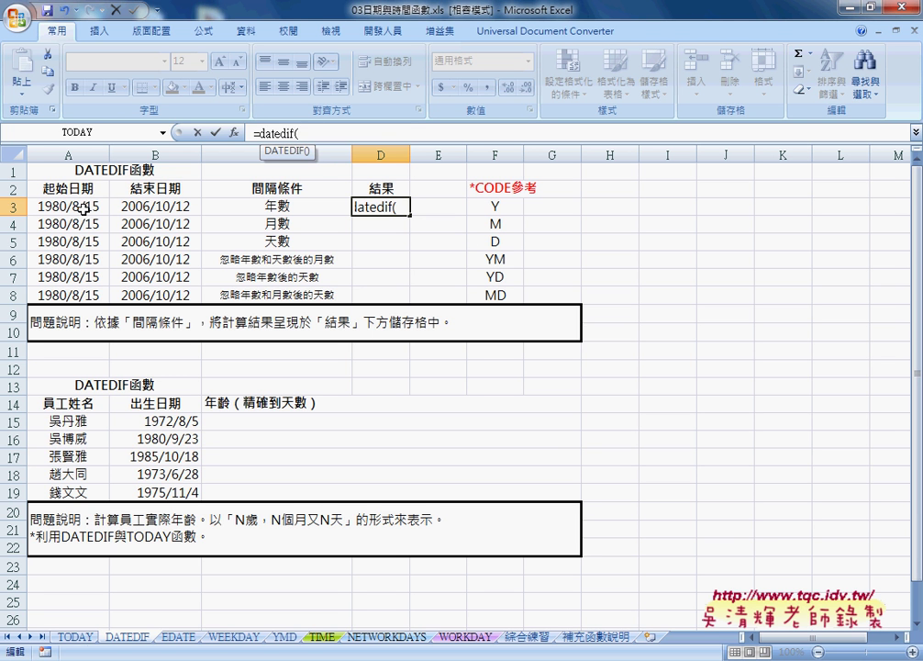
left_click(83, 209)
type(",")
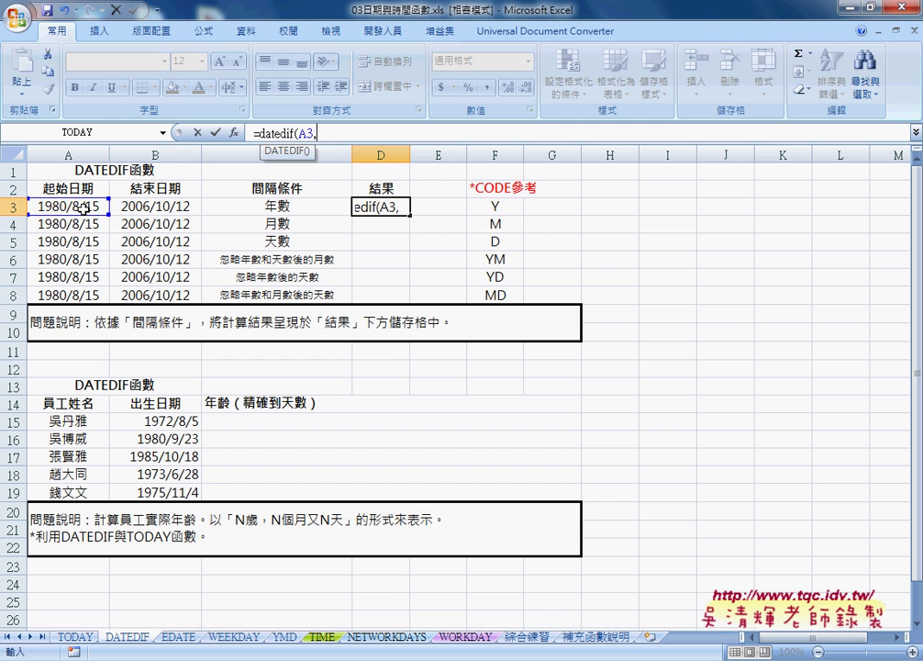
left_click(165, 210)
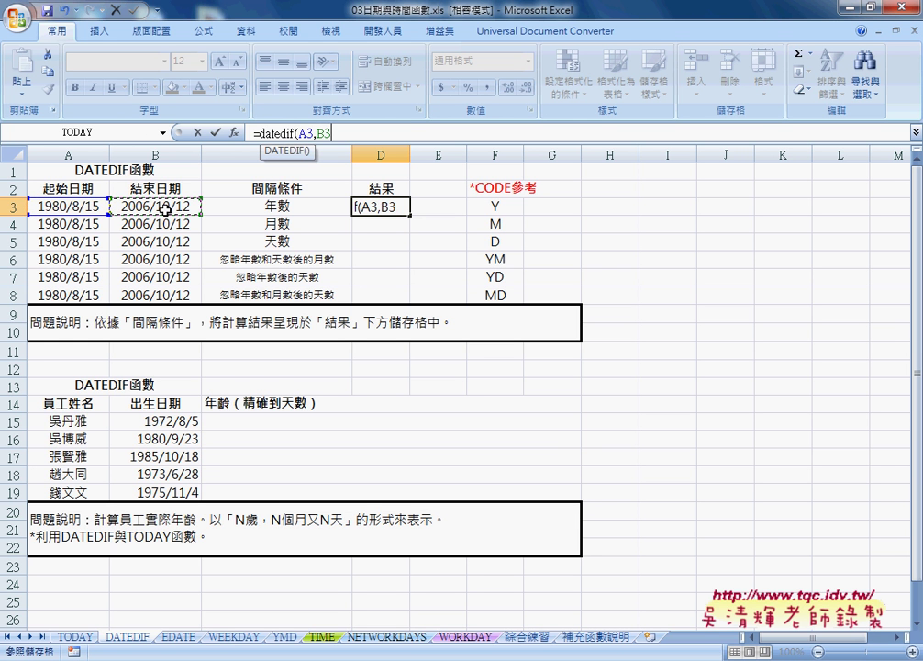
type(",")
type("\"Y")
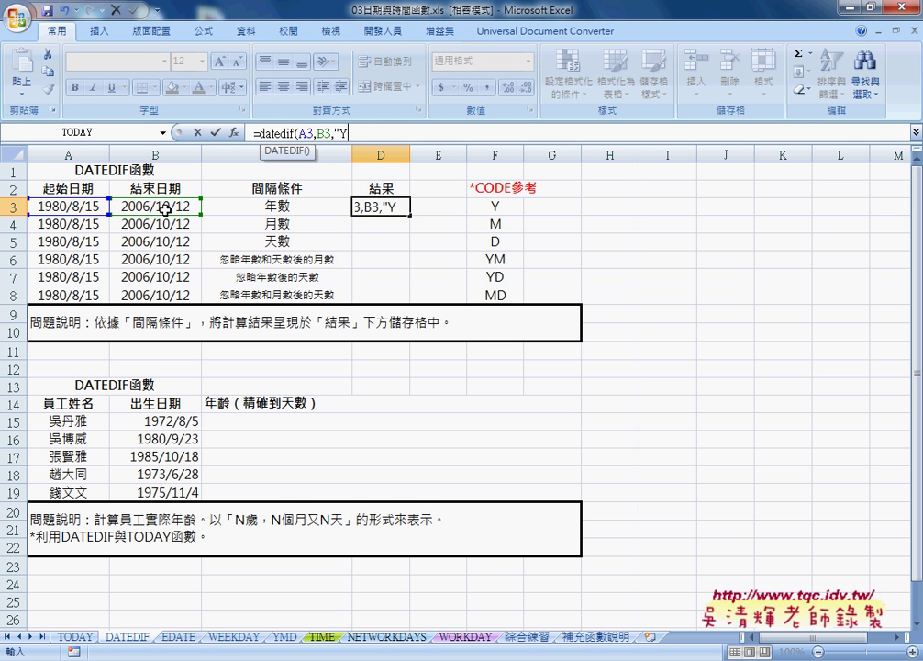
type("\")")
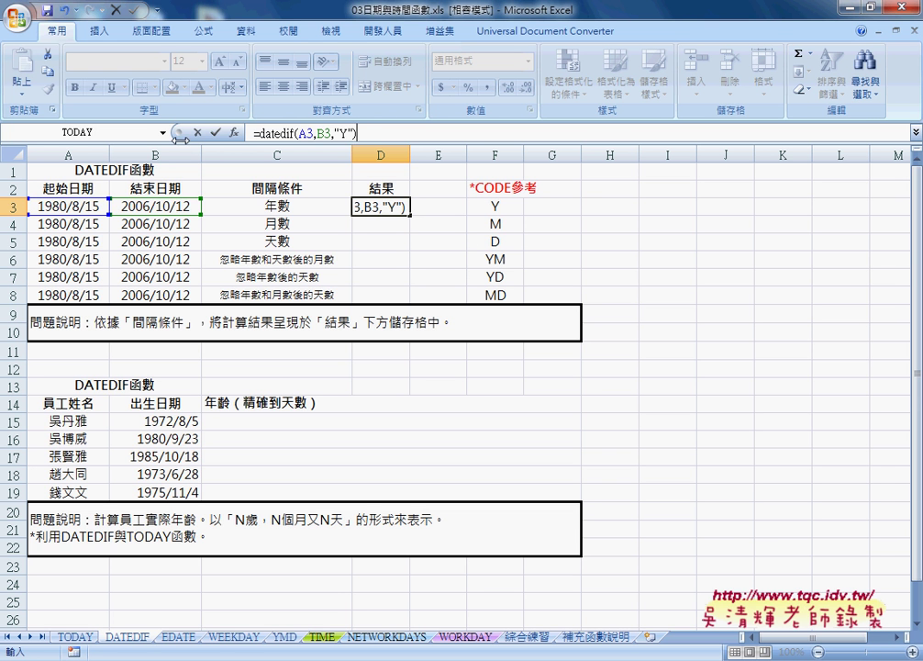
left_click(216, 132)
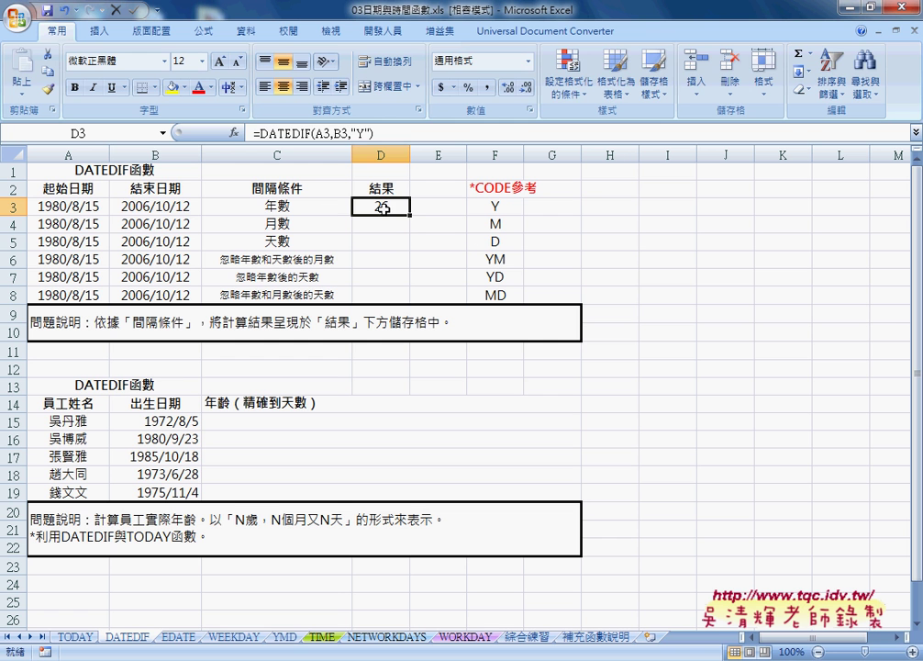
Step: Change B3's month from 10 to 8, making it 2006/8/12, then recheck D3 showing 25
double_click(172, 205)
left_click_drag(154, 205, 169, 206)
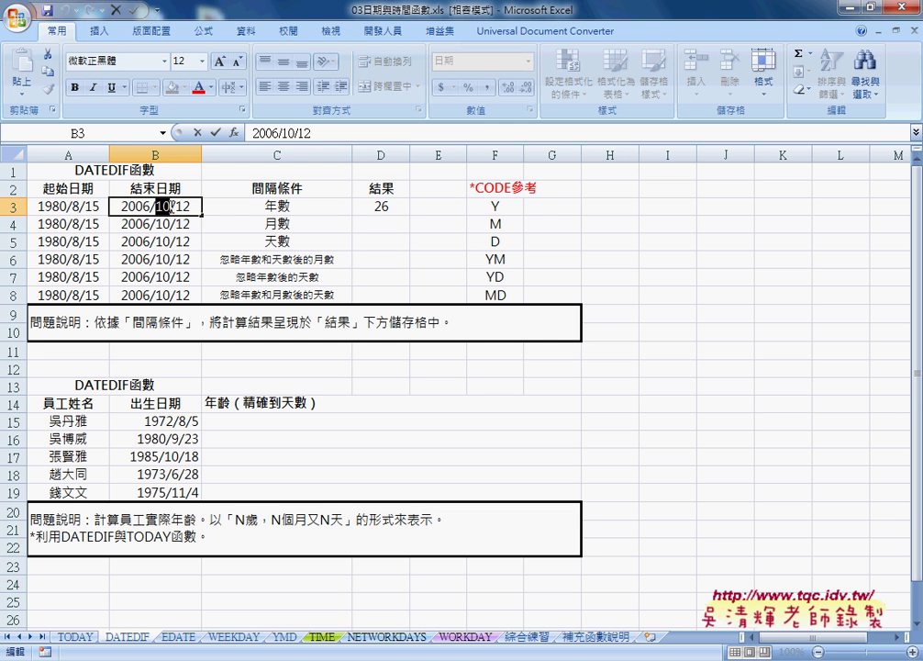
type("8")
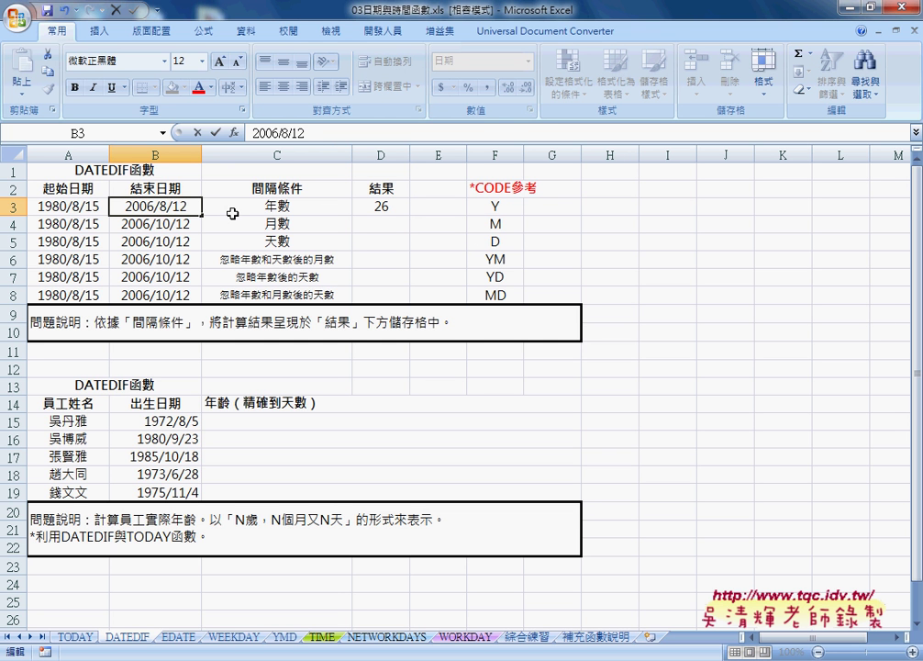
key("Return")
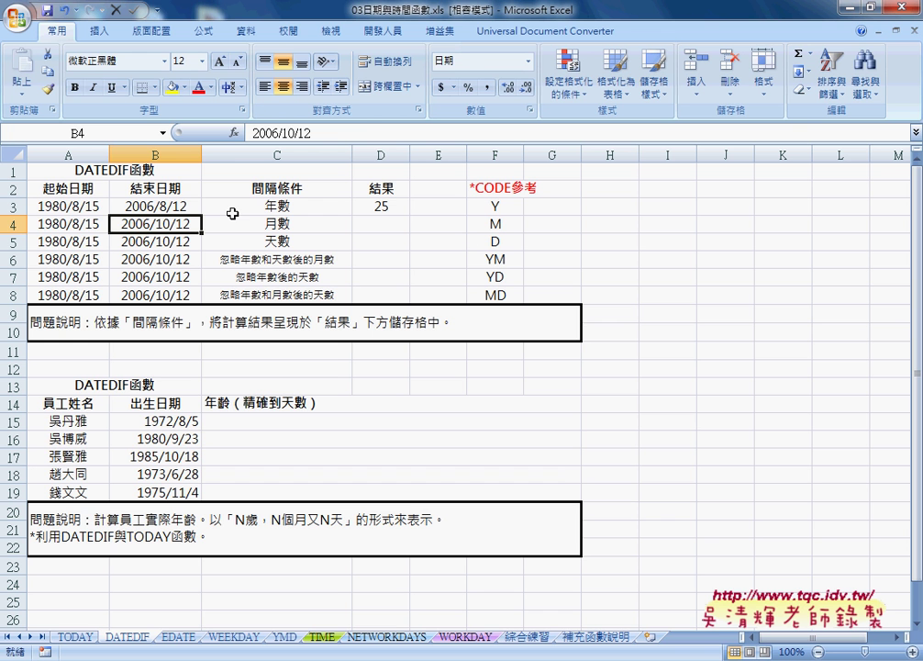
left_click(378, 207)
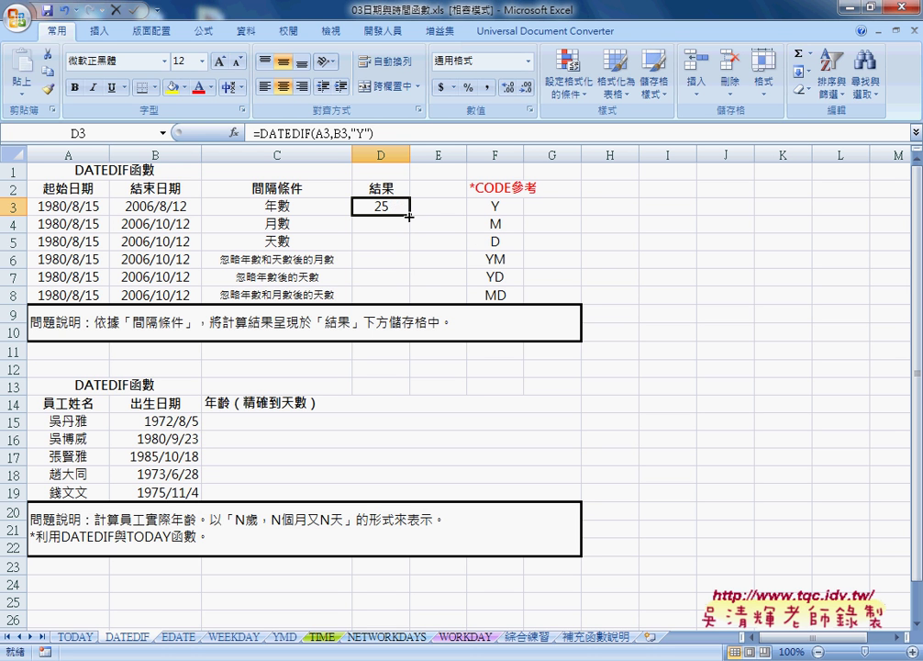
Step: Fill D3's formula down to D8, then change D4's code from Y to M for 313 months
left_click_drag(410, 214, 414, 300)
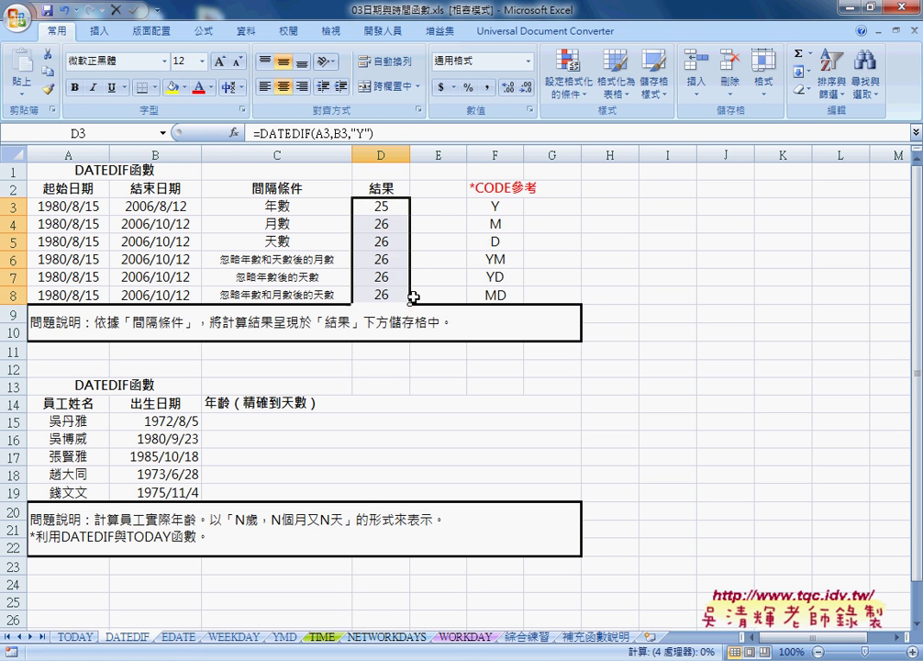
left_click(384, 224)
double_click(365, 134)
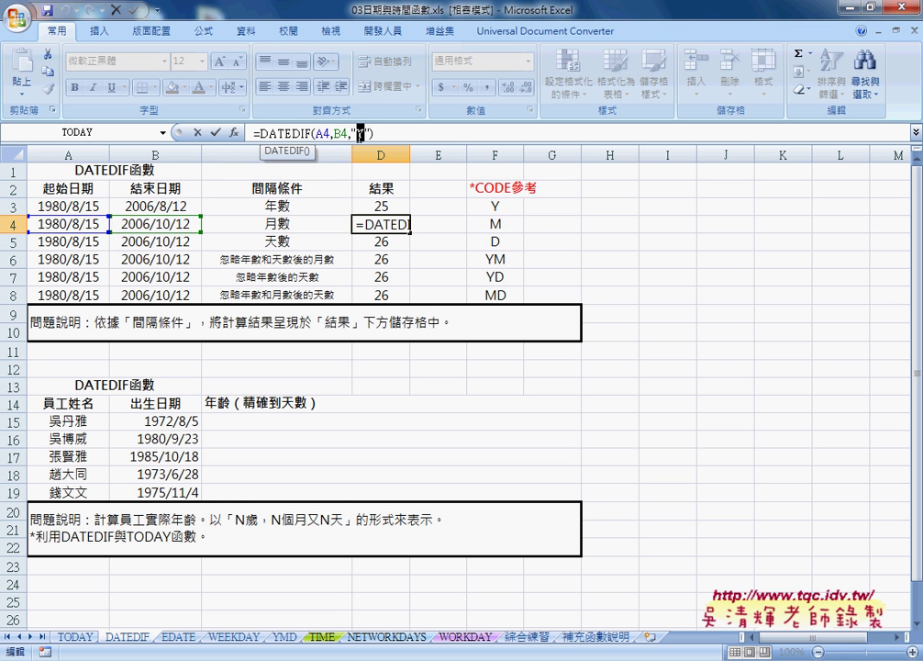
type("M")
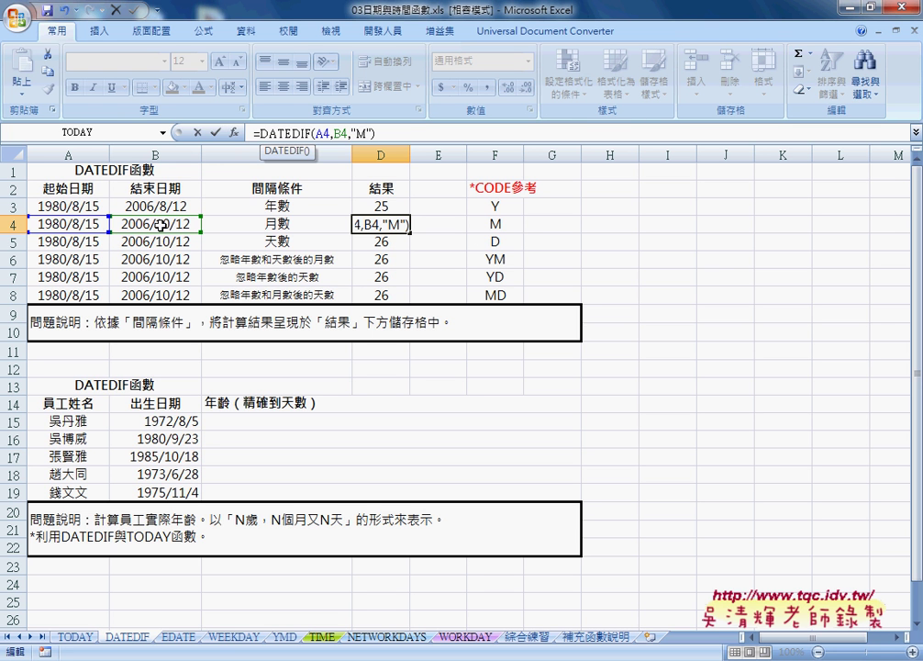
left_click(218, 133)
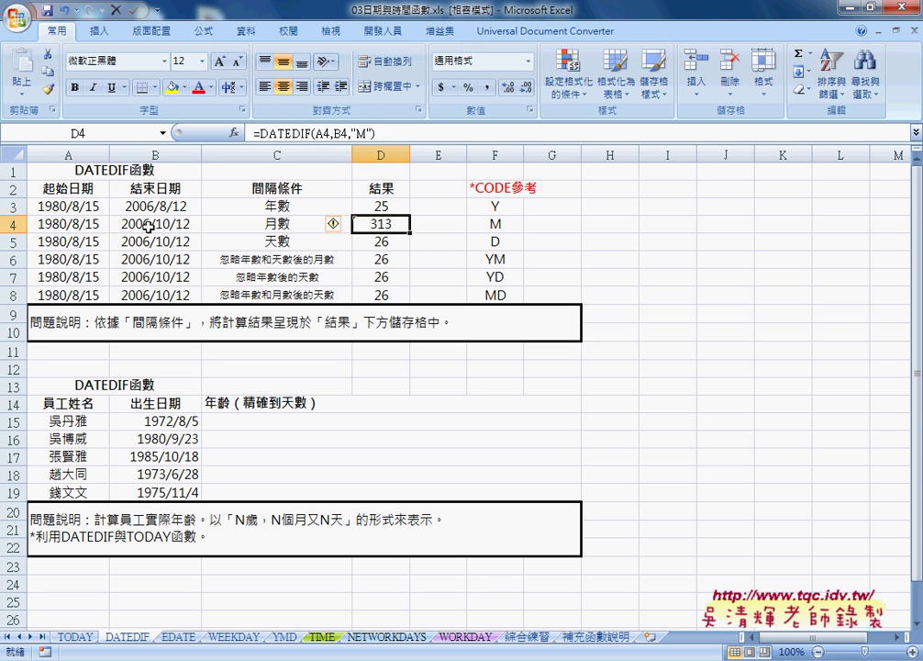
Step: Change B4's last day digit to 5, making it 2006/10/15, then recheck D4 showing 314
left_click(177, 224)
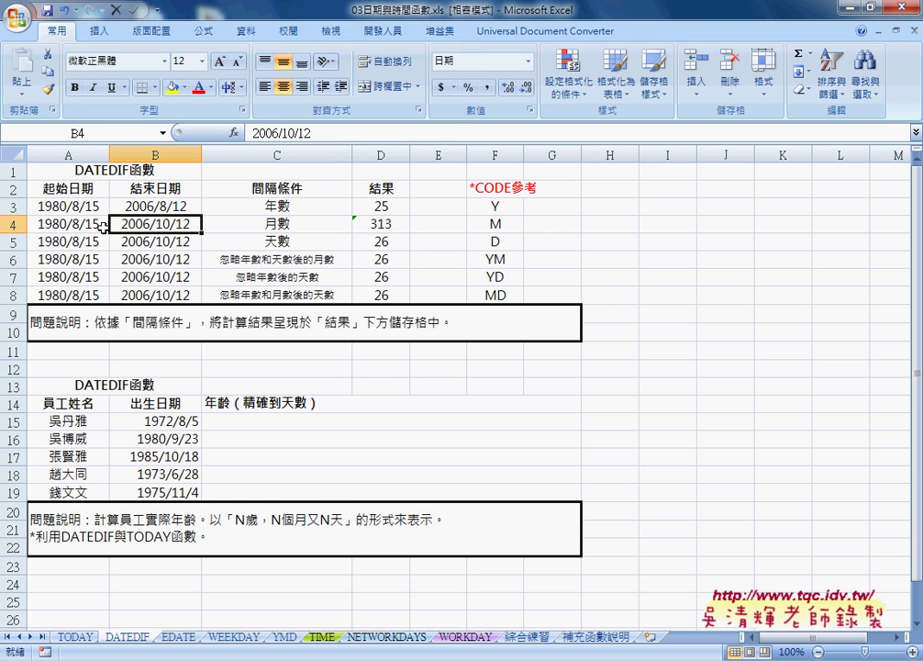
double_click(183, 224)
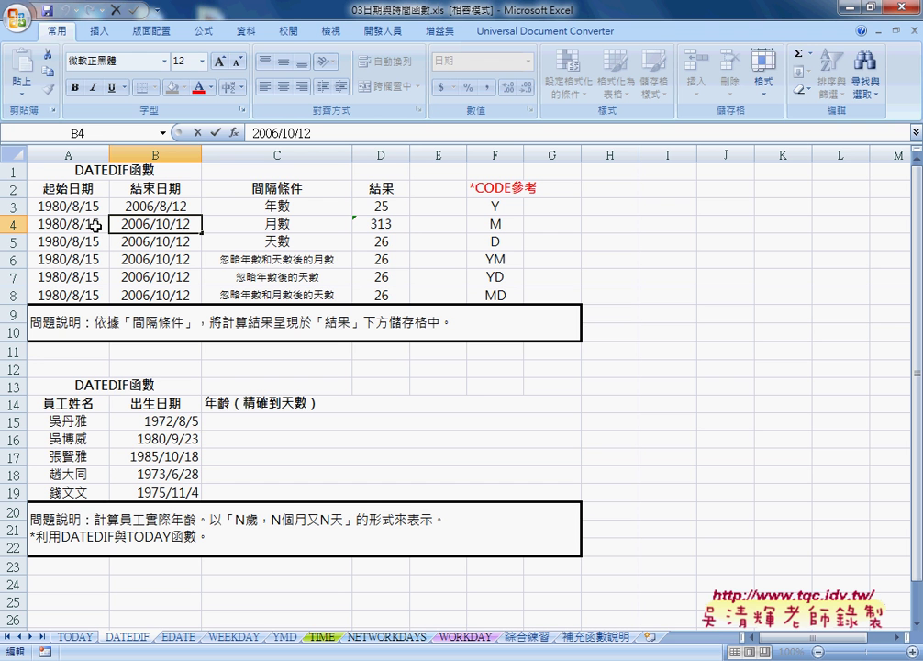
left_click_drag(184, 224, 196, 222)
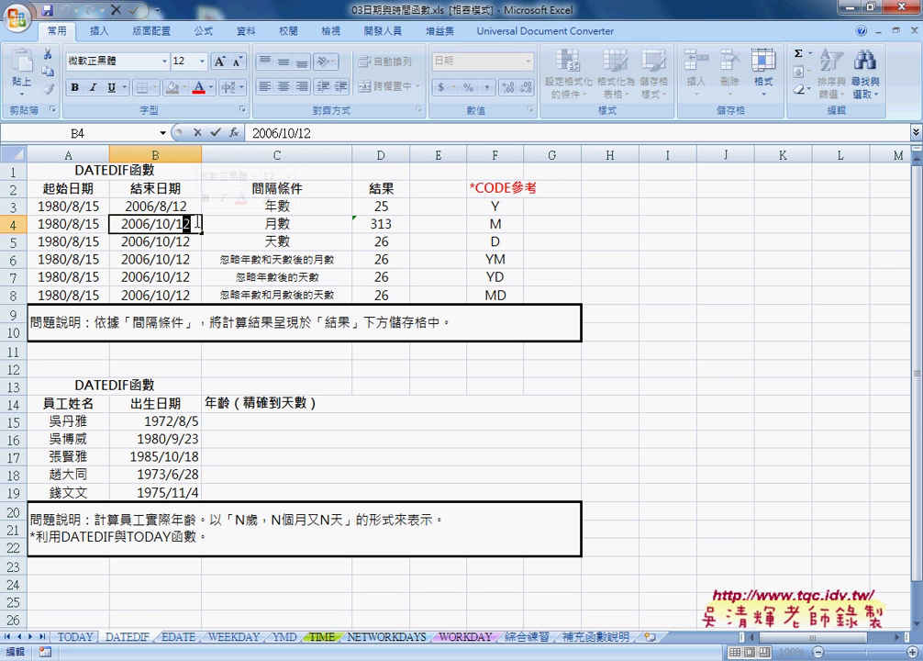
type("5")
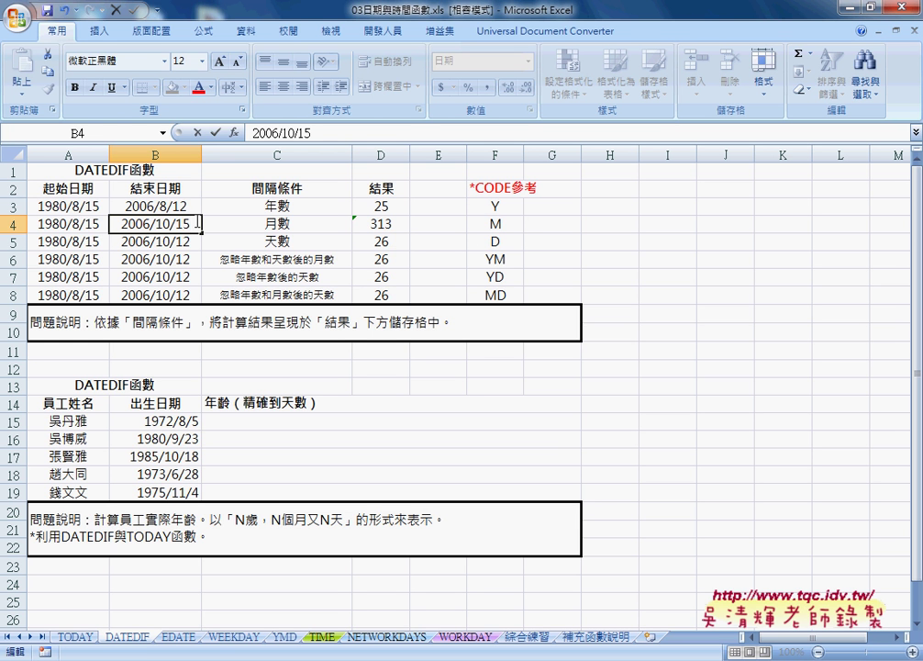
key("Return")
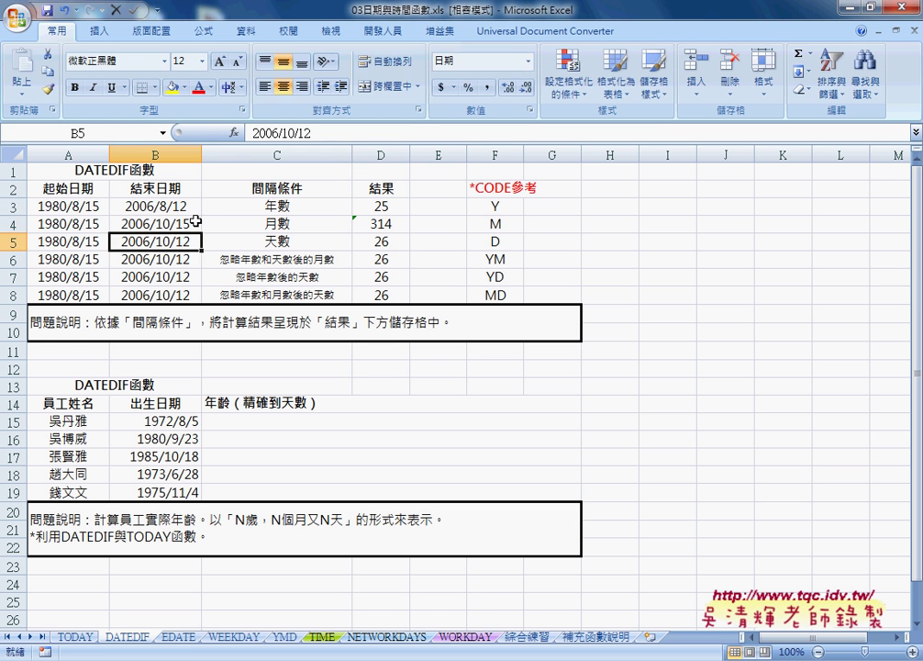
left_click(397, 223)
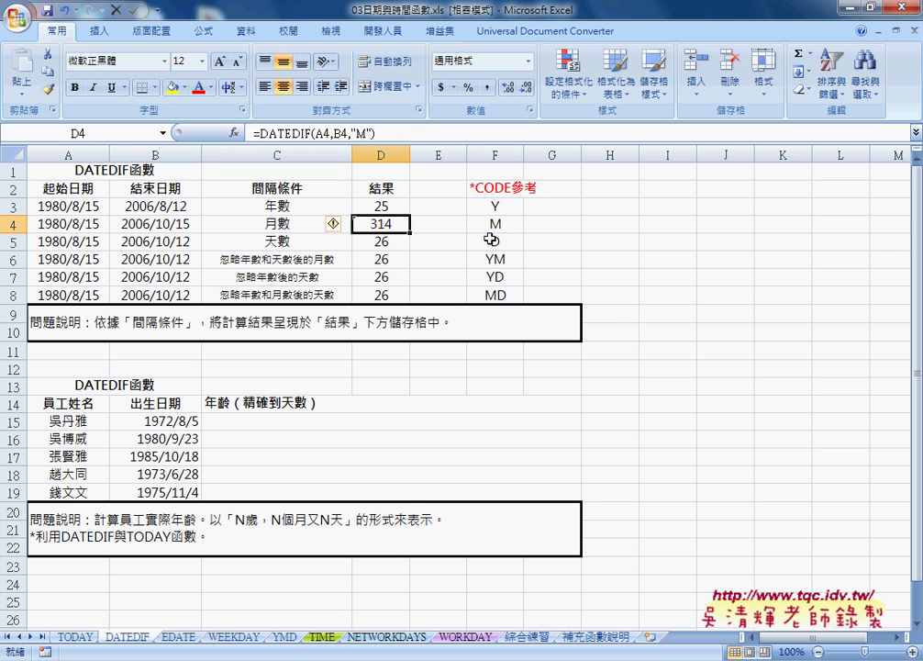
Step: Change D5's interval code from Y to D so it returns 9554 days
left_click(386, 241)
double_click(369, 133)
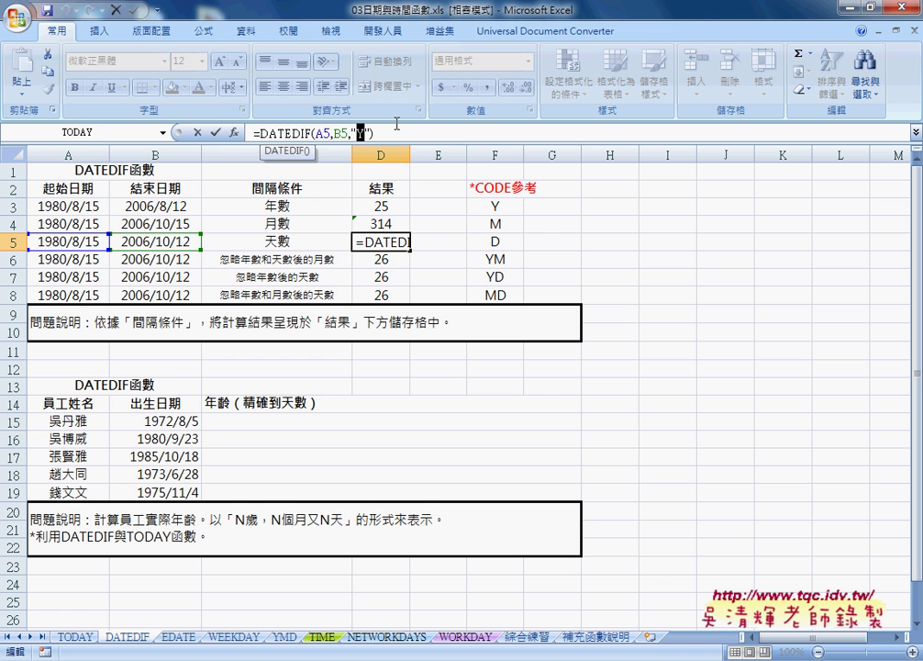
type("D")
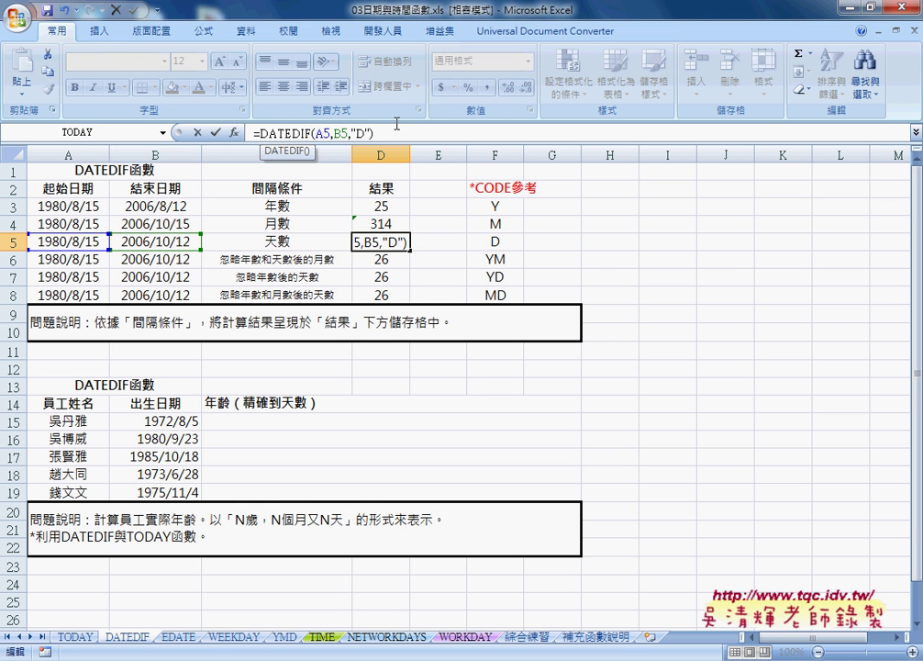
key("Return")
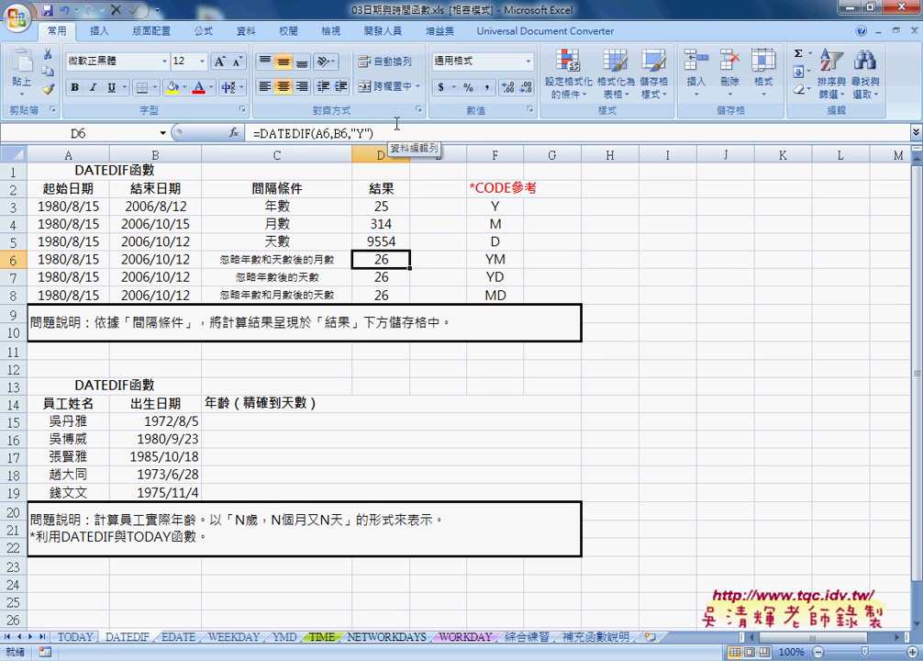
left_click(401, 241)
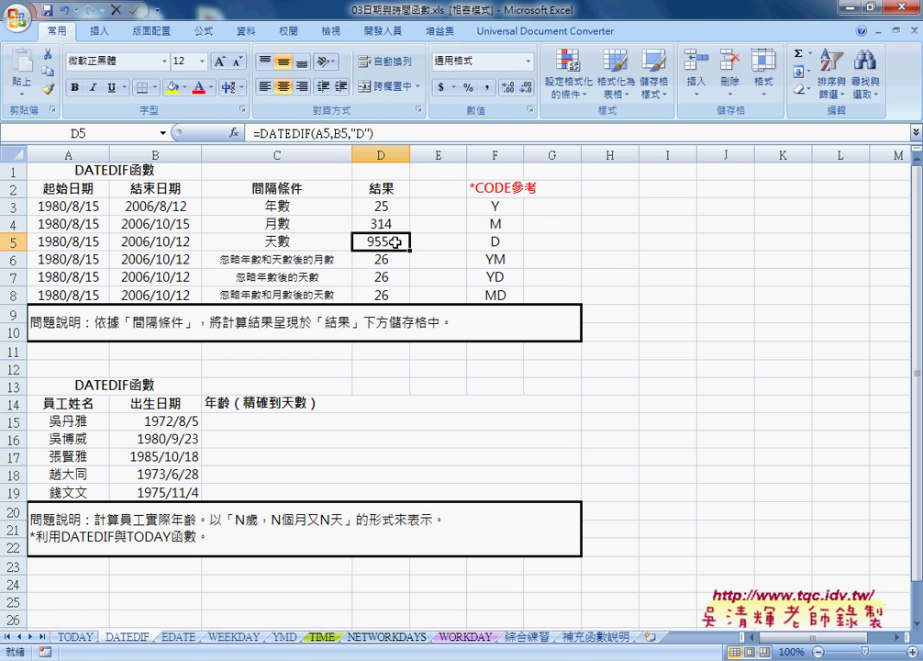
Step: Enter =B5-A5 in H5, returning 9554 days to match D5
left_click(612, 247)
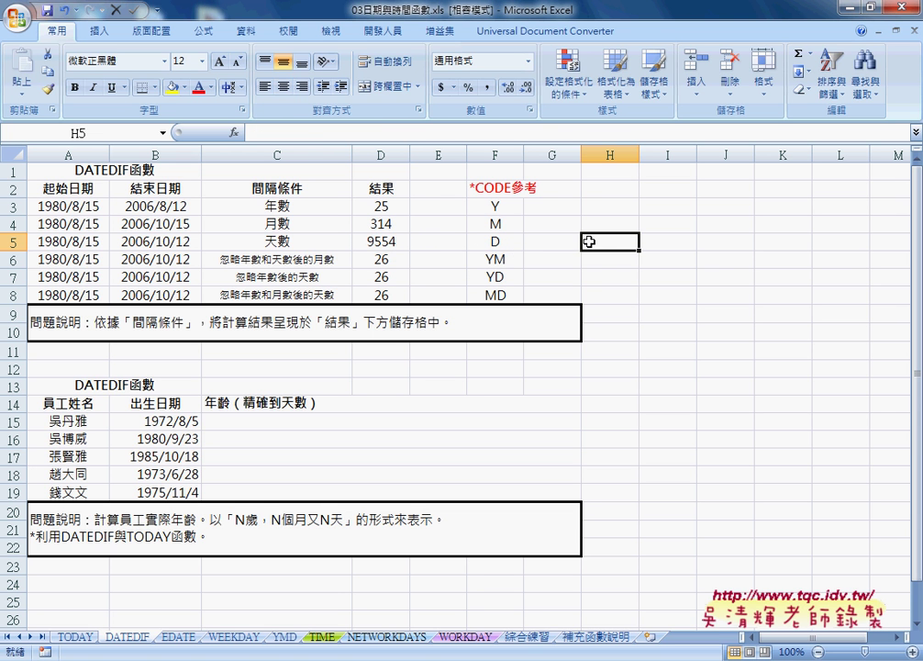
left_click(316, 134)
type("=")
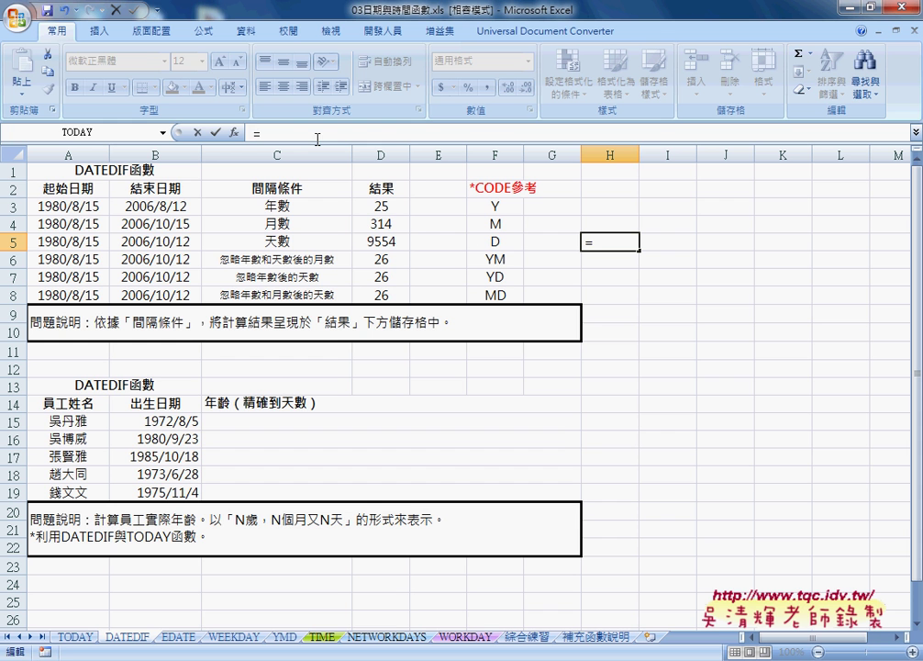
left_click(174, 241)
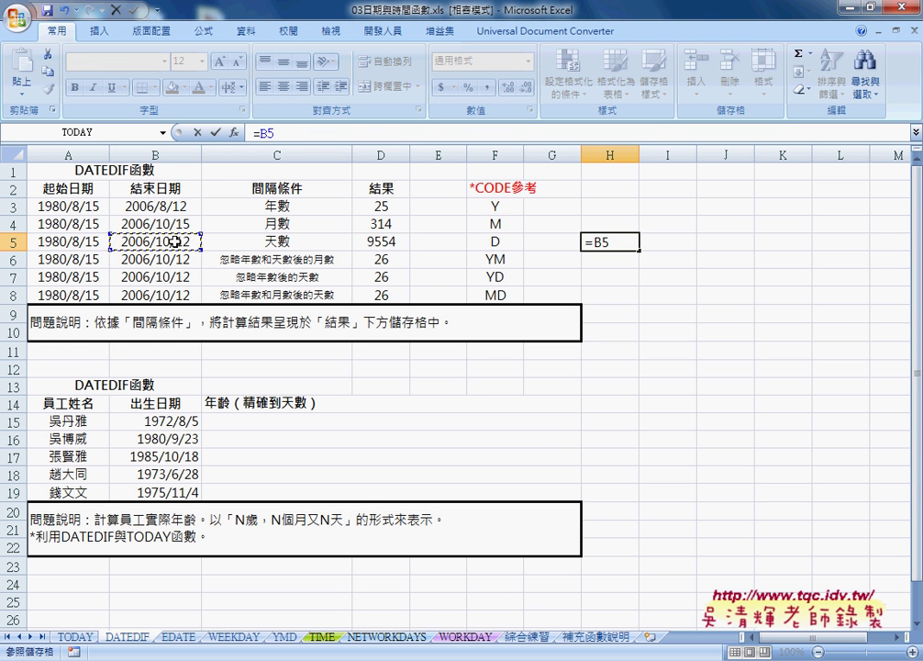
type("-")
left_click(99, 242)
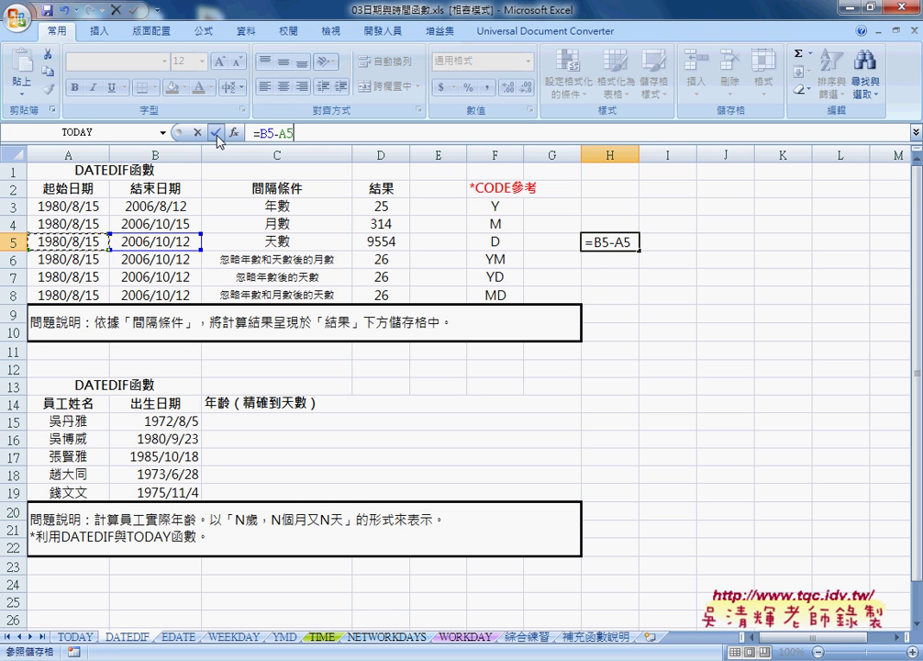
left_click(216, 132)
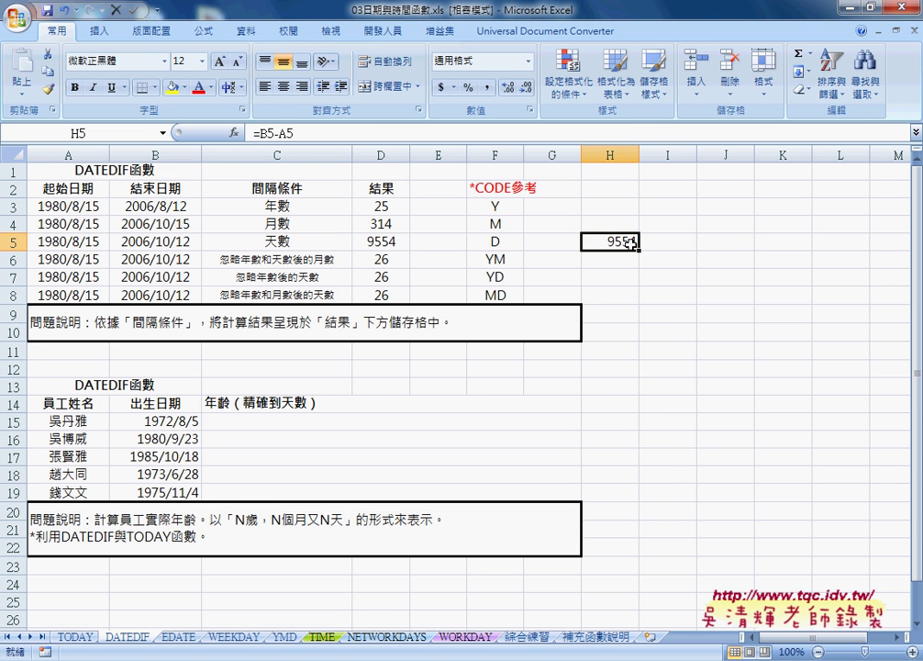
right_click(622, 242)
left_click(724, 456)
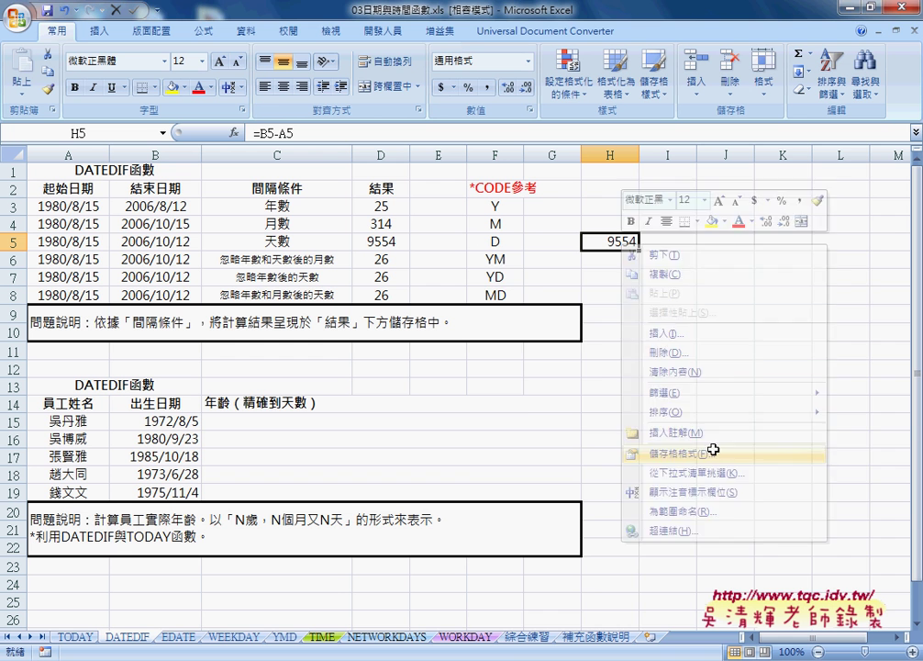
left_click(512, 387)
left_click(514, 375)
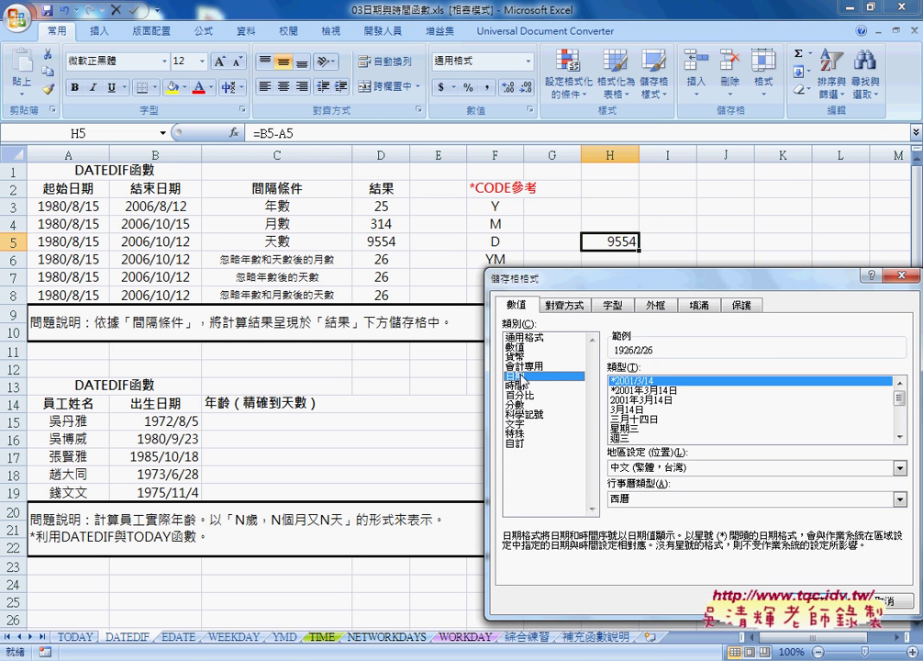
key("Return")
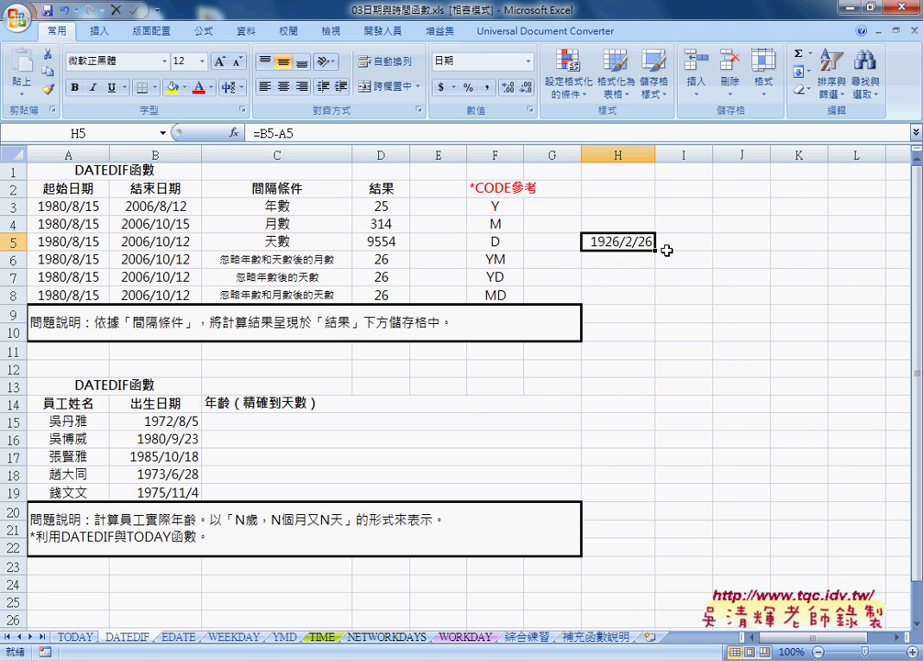
right_click(618, 241)
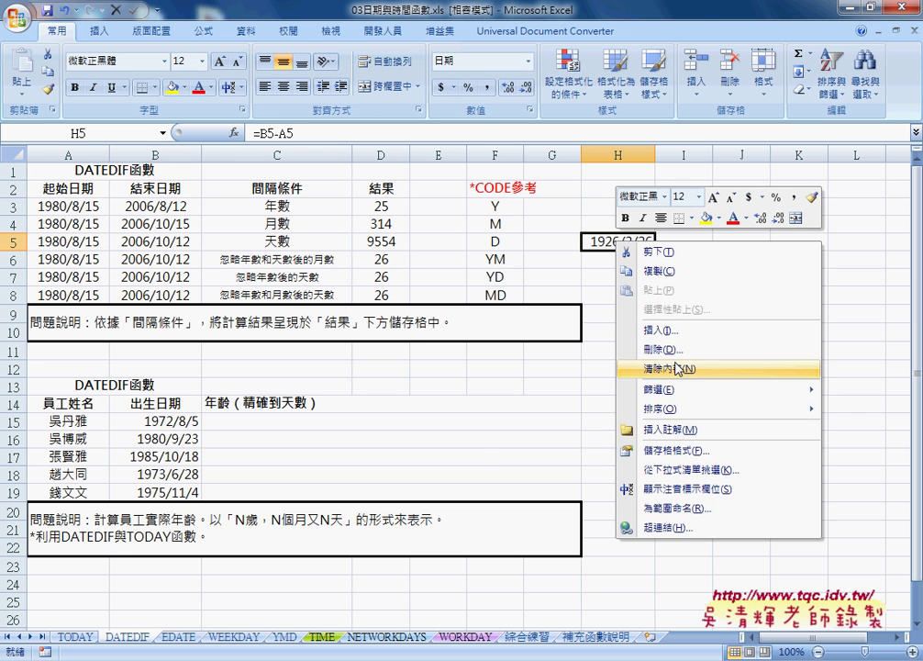
left_click(675, 450)
left_click(529, 340)
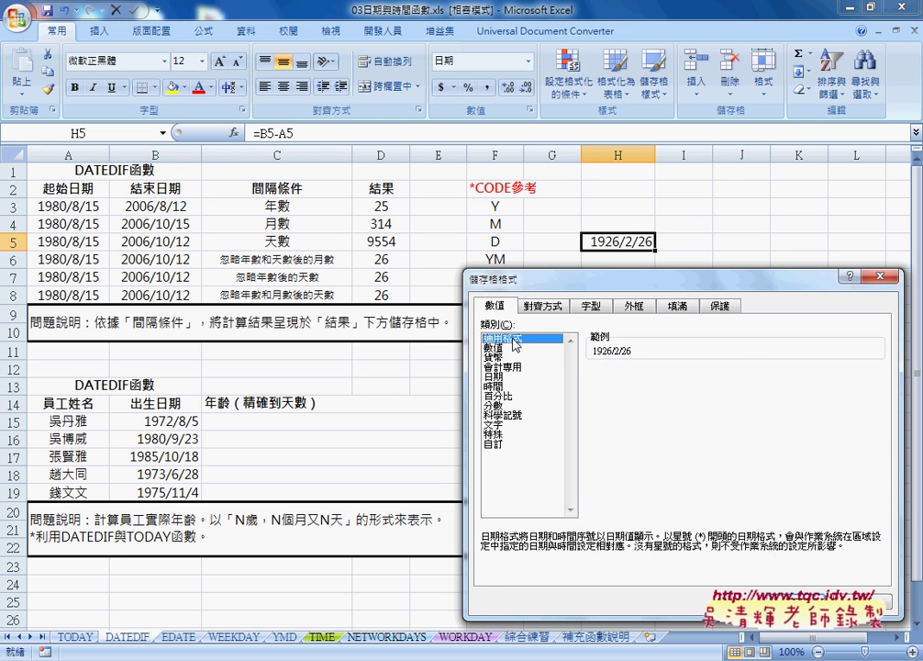
key("Return")
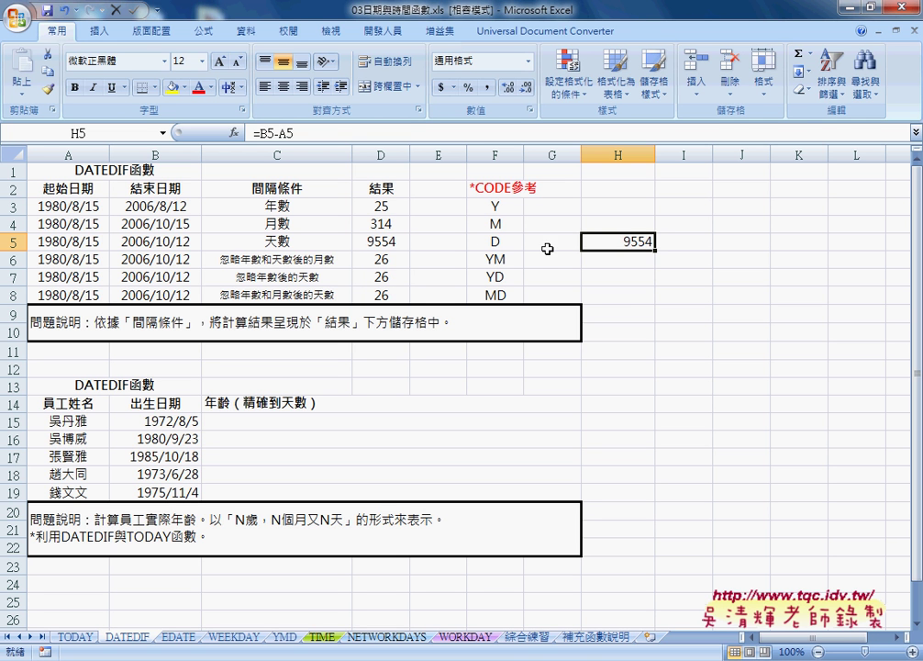
left_click(401, 241)
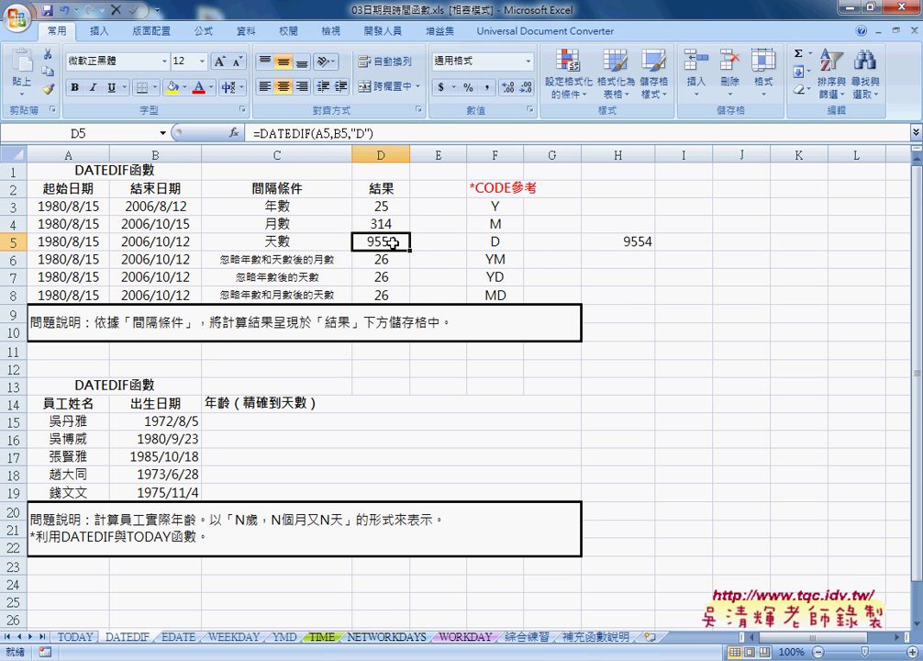
left_click(616, 245)
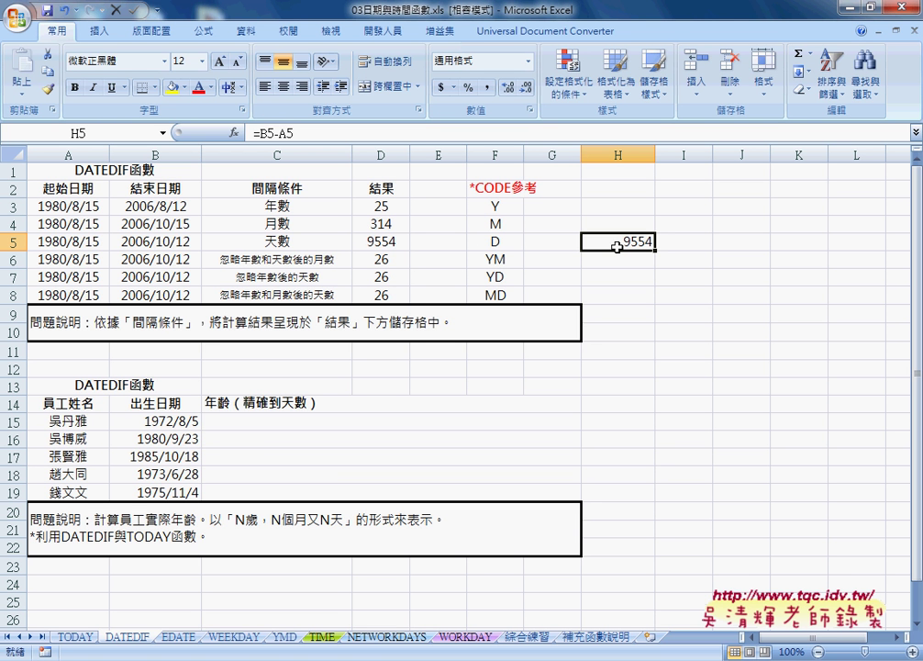
left_click(490, 223)
left_click(491, 204)
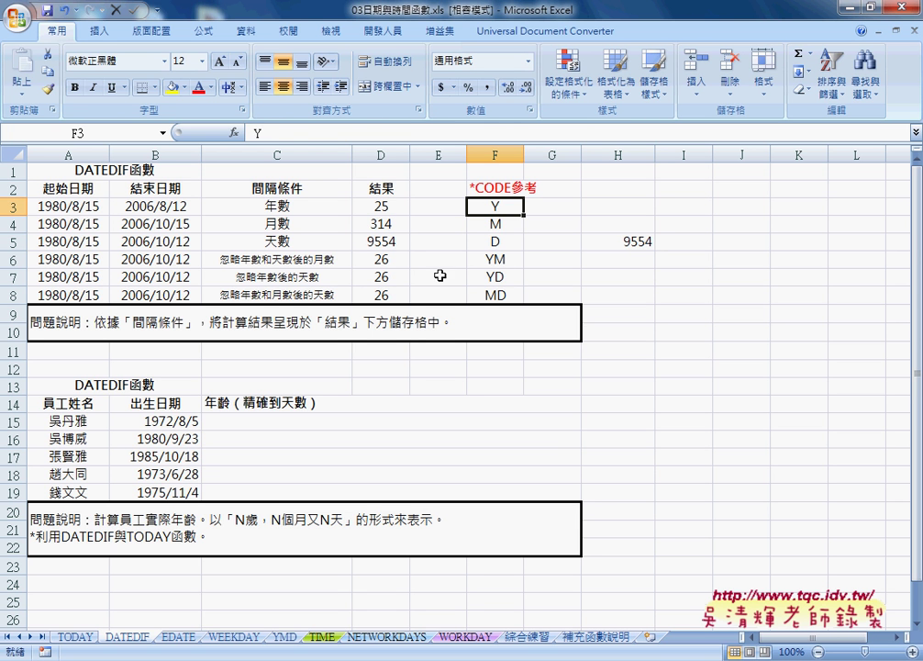
left_click(387, 261)
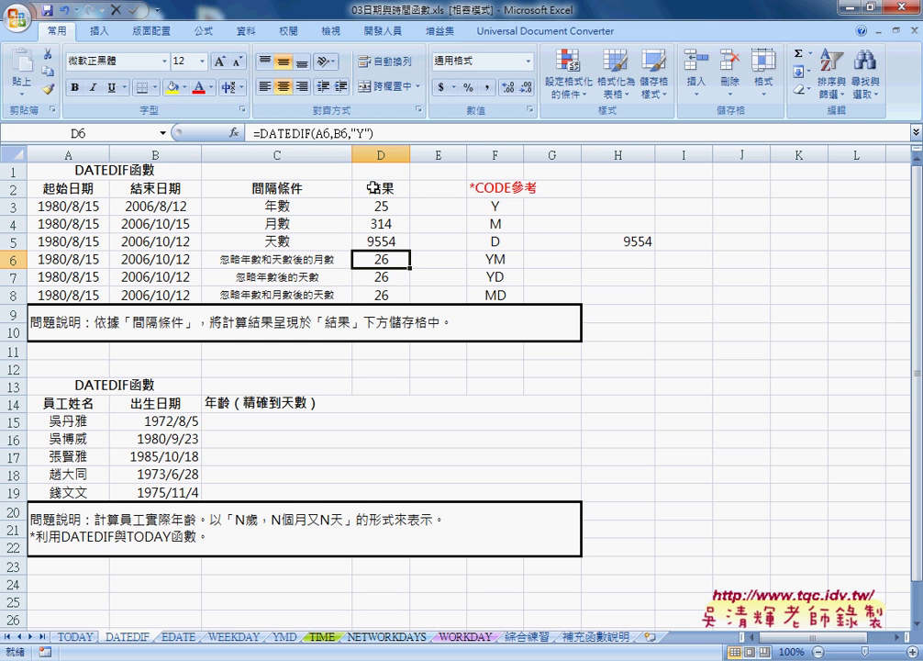
Step: Append M to D6's code, making =DATEDIF(A6,B6,"YM") return 1 month
left_click(364, 133)
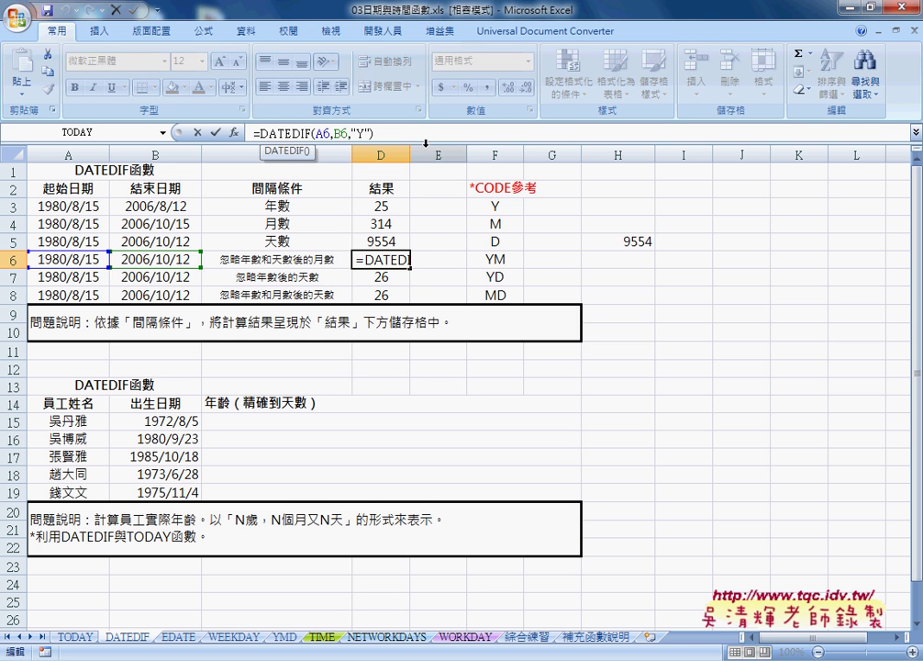
type("M")
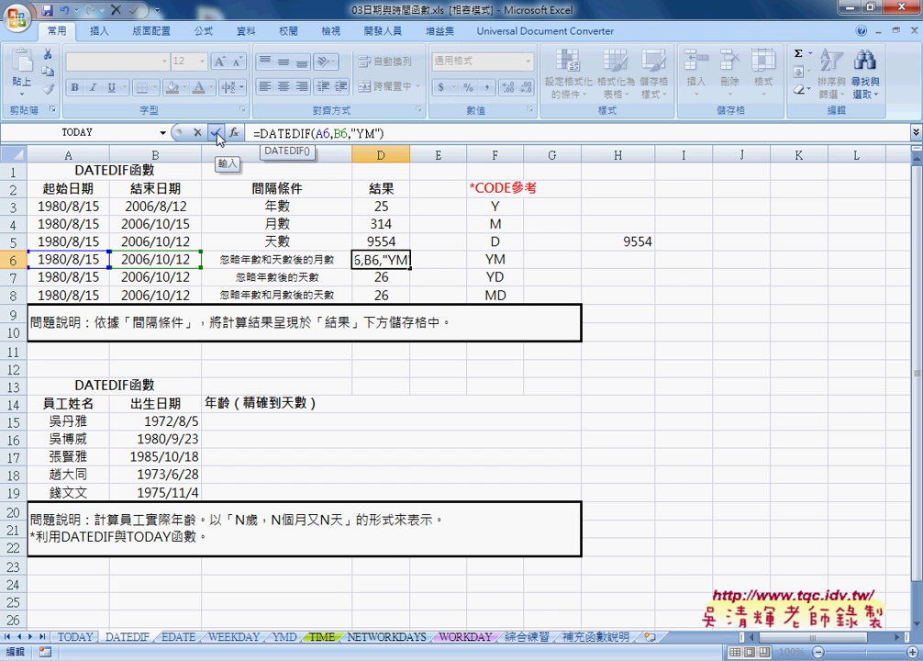
left_click(218, 134)
mouse_move(35, 262)
left_mouse_down()
mouse_move(154, 259)
mouse_move(93, 251)
left_mouse_up()
left_click_drag(174, 273, 186, 273)
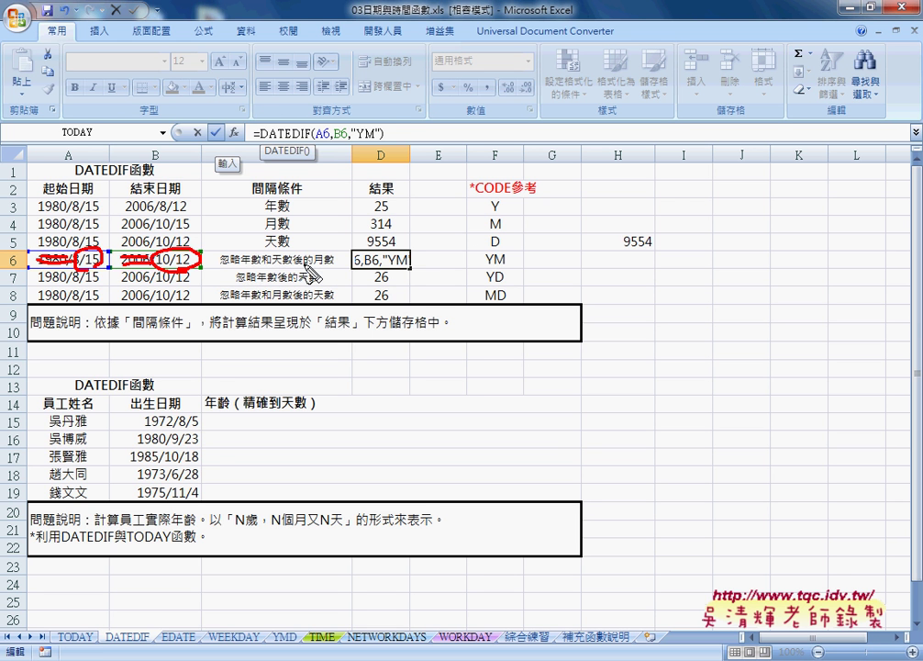
left_click_drag(312, 267, 332, 267)
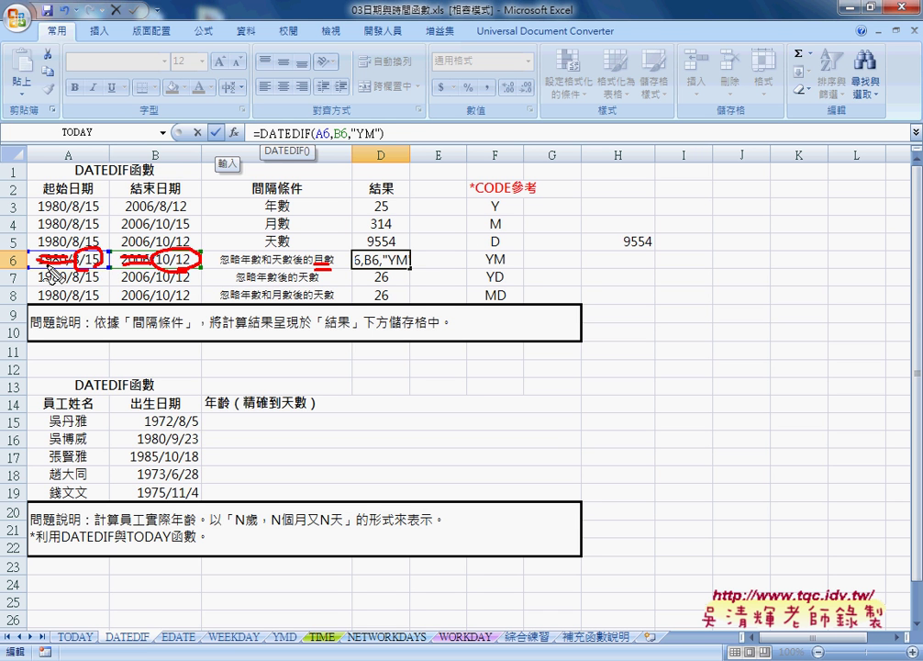
key("Escape")
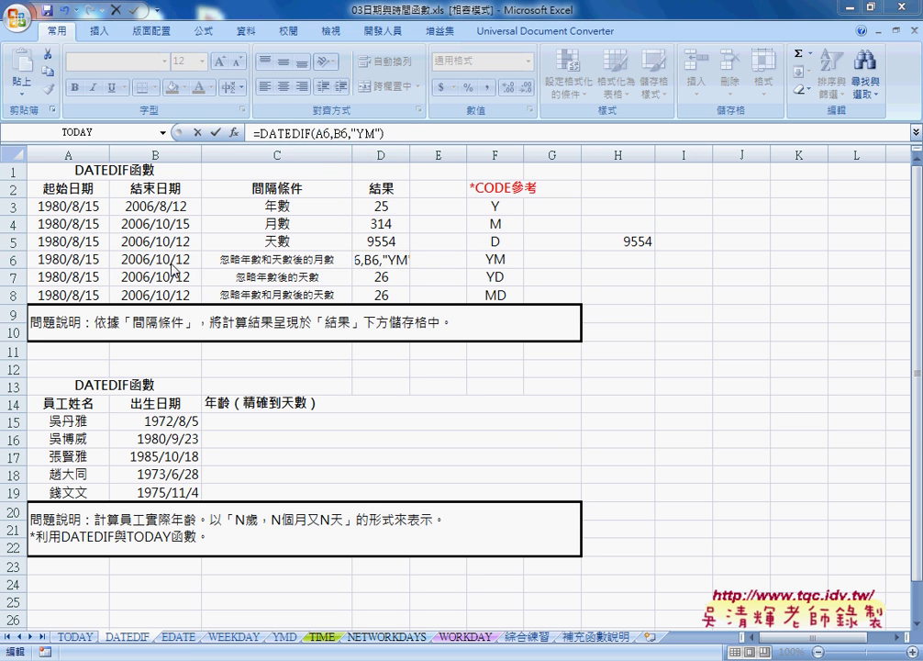
left_click(215, 133)
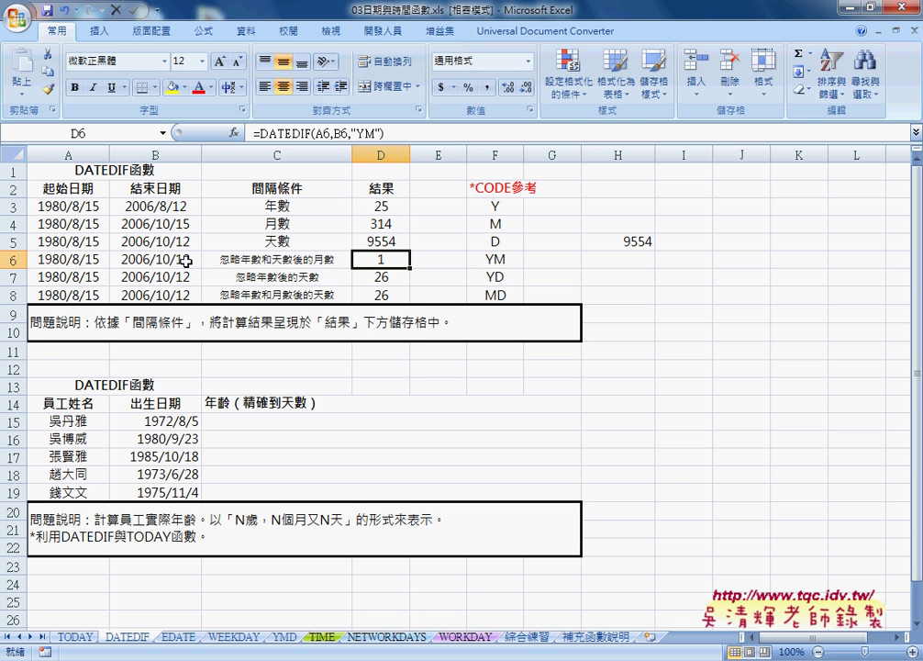
Step: Edit B6's day and month to read 2006/1/15, then compare D6's result of 5 with F6
left_click(186, 261)
double_click(188, 262)
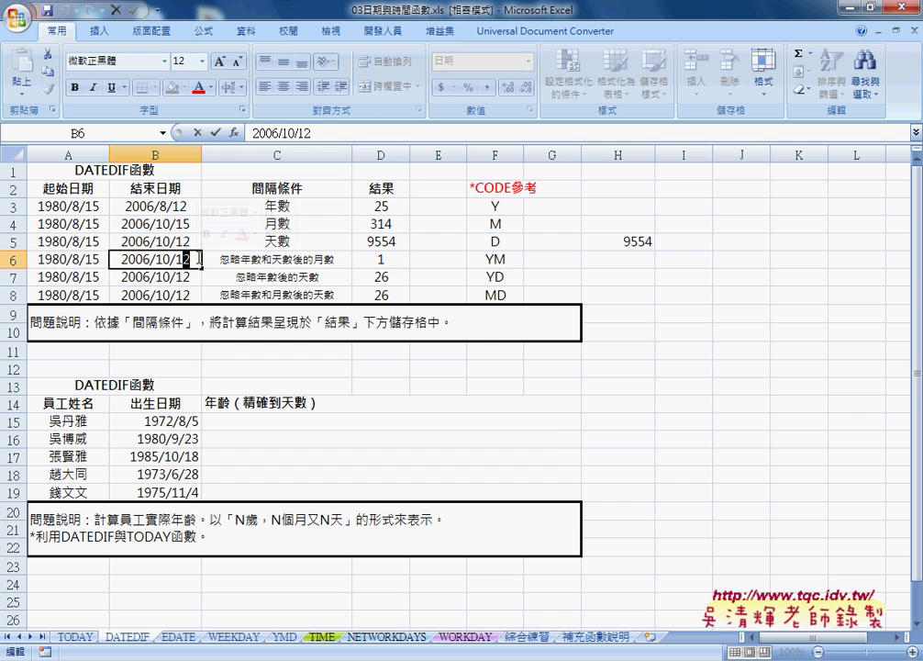
type("5")
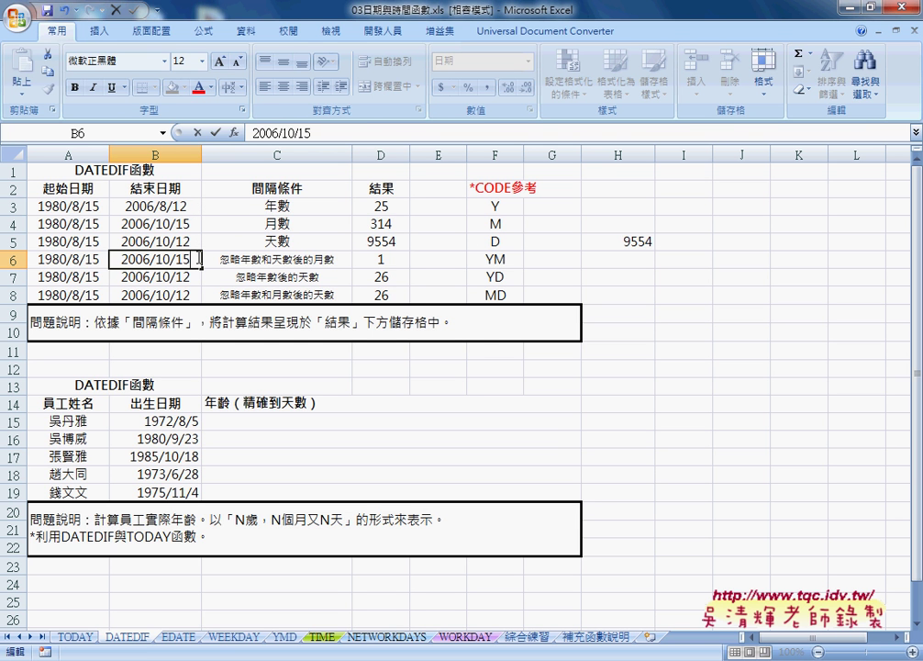
key("Return")
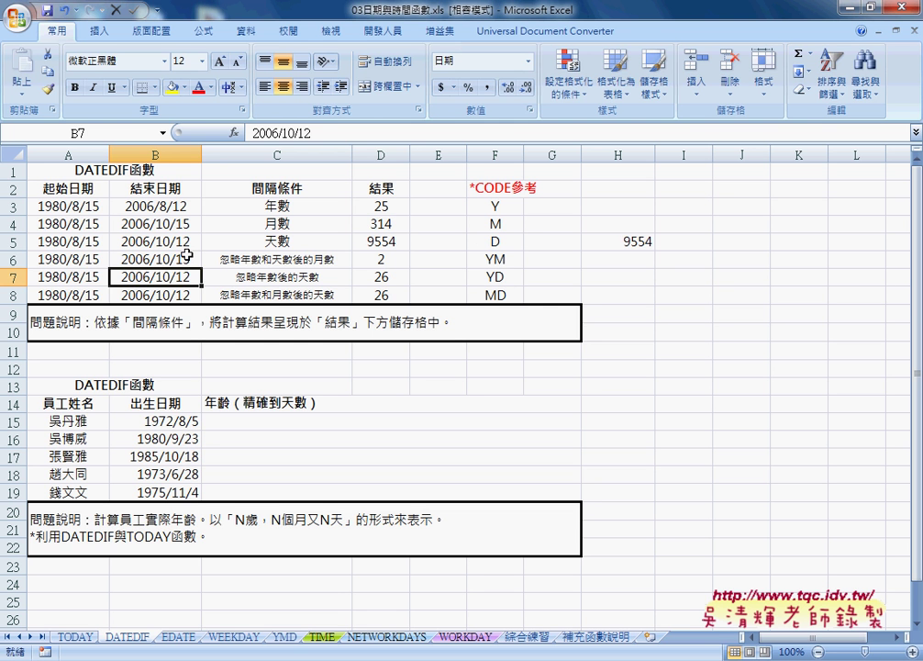
left_click(158, 258)
double_click(158, 259)
left_click_drag(158, 259, 172, 259)
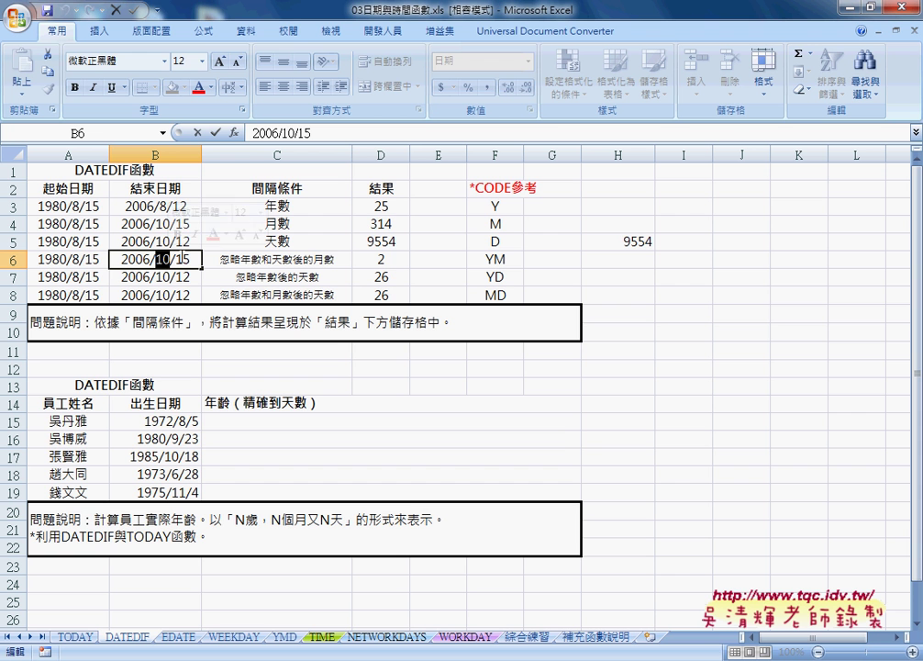
type("1")
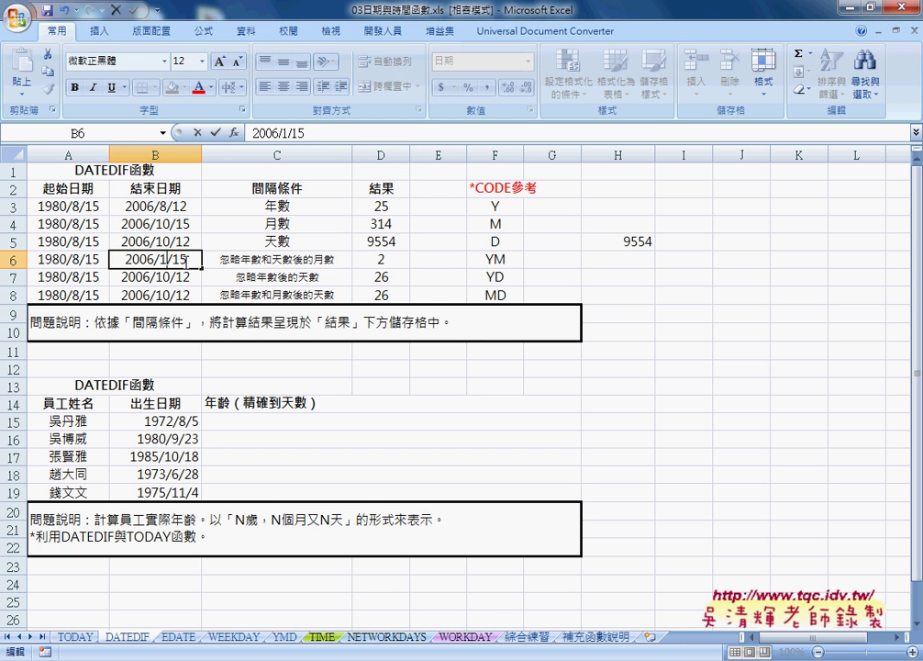
key("Return")
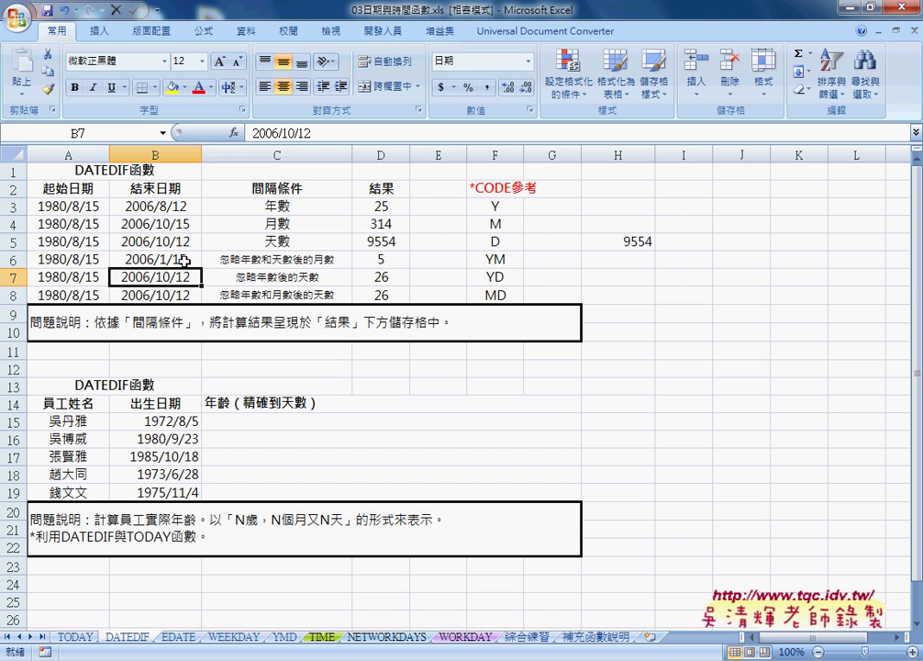
left_click(478, 260)
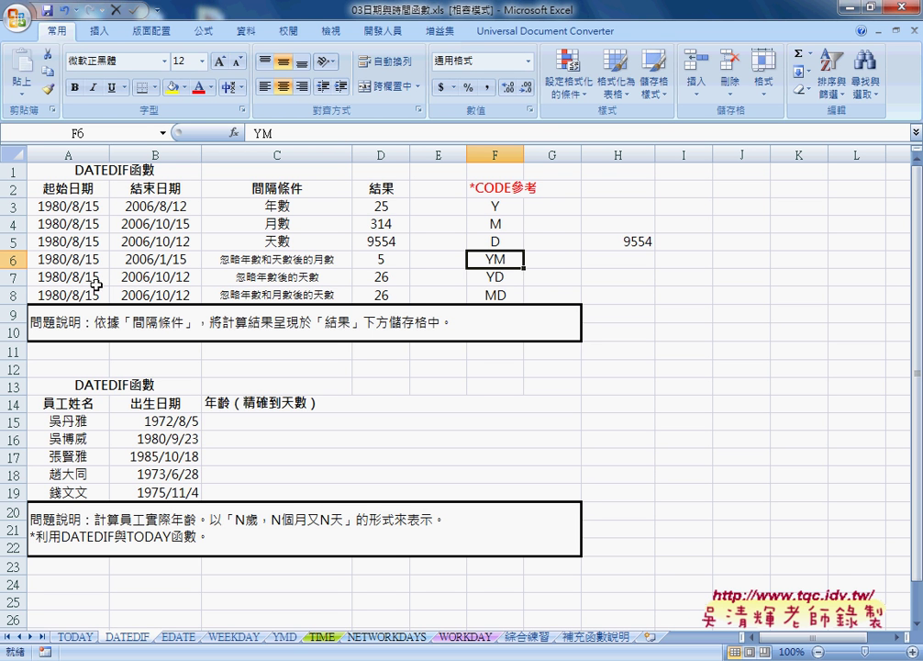
Step: Add D after the Y in D7's formula, making =DATEDIF(A7,B7,"YD") return 59
left_click(383, 277)
left_click(366, 134)
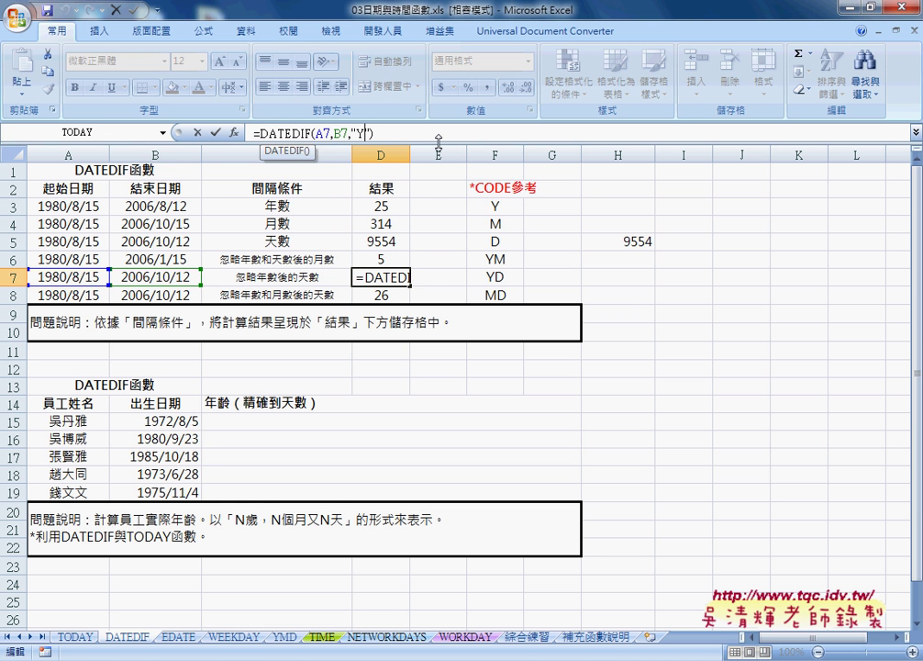
type("D")
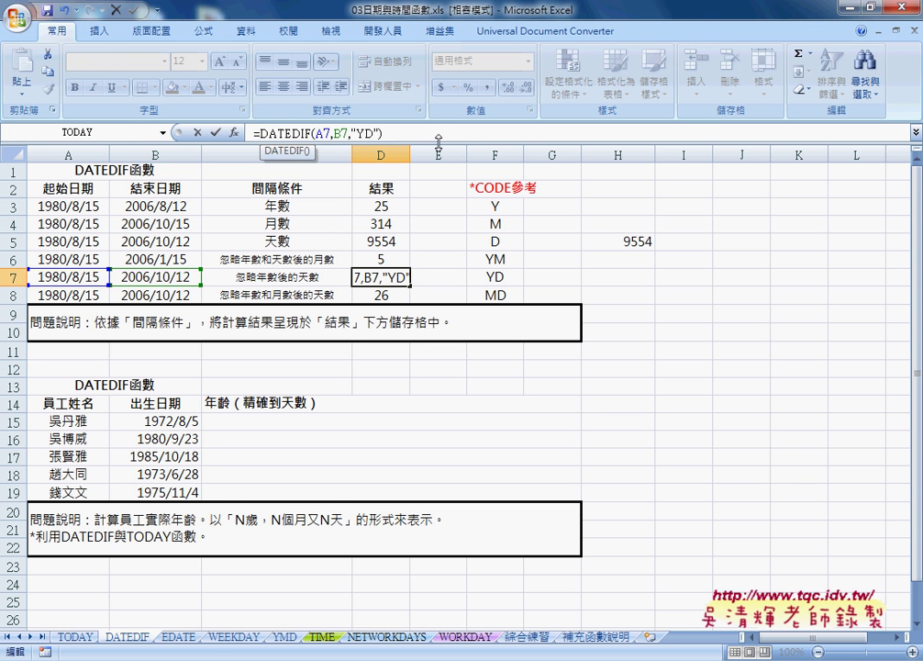
key("Return")
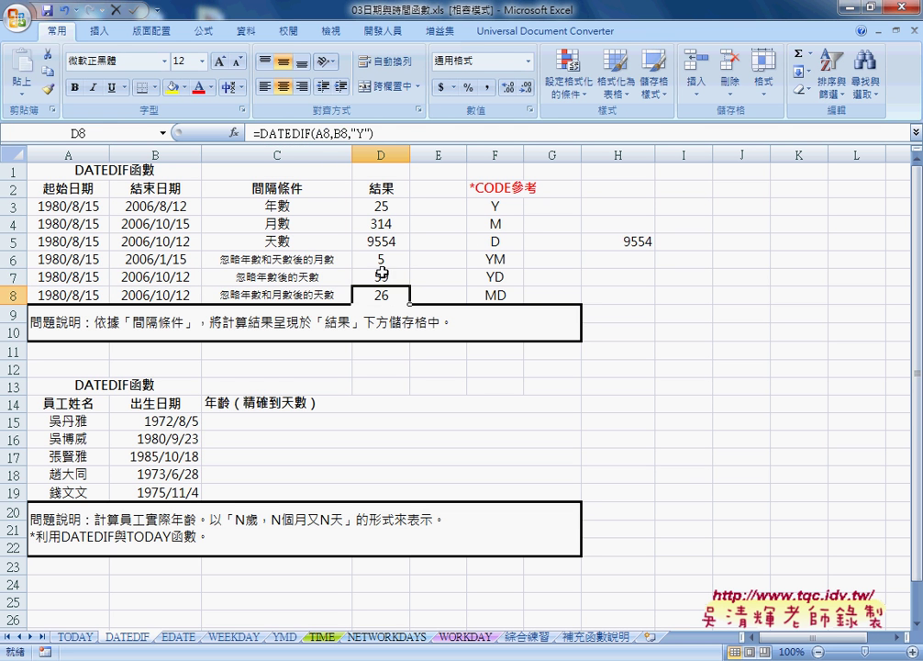
left_click(381, 274)
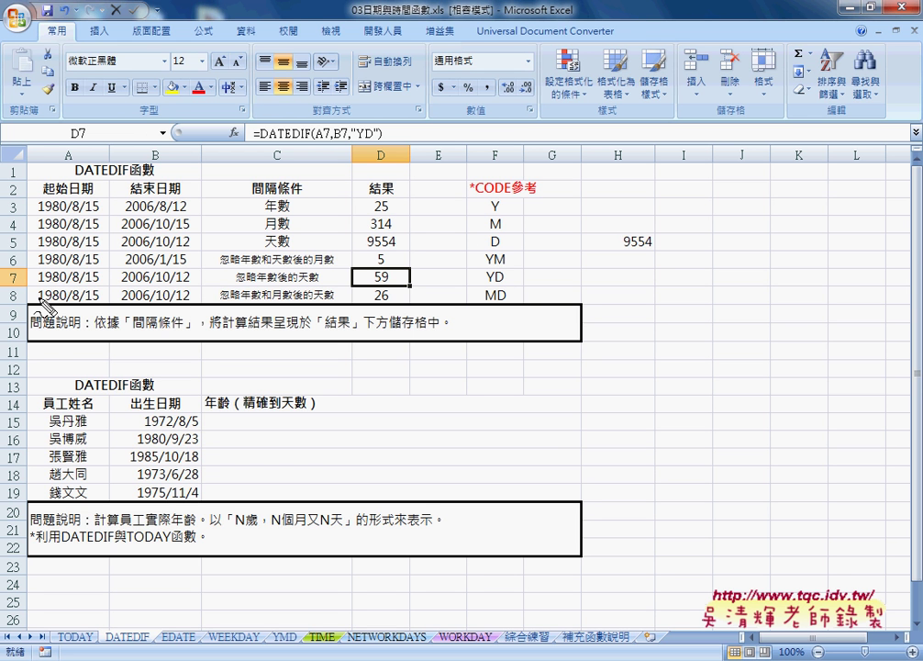
left_click_drag(36, 295, 162, 293)
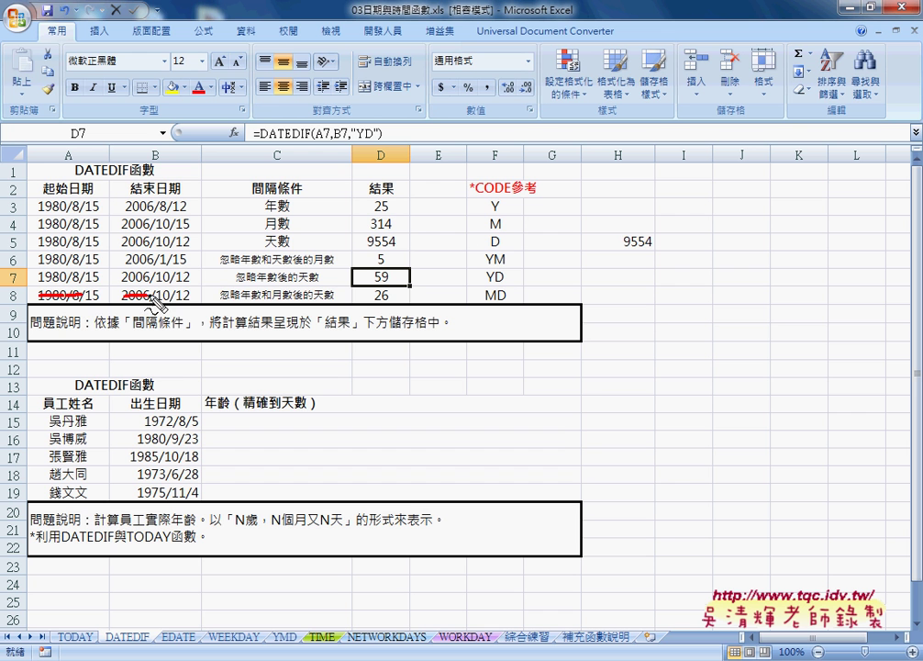
left_click_drag(99, 290, 88, 288)
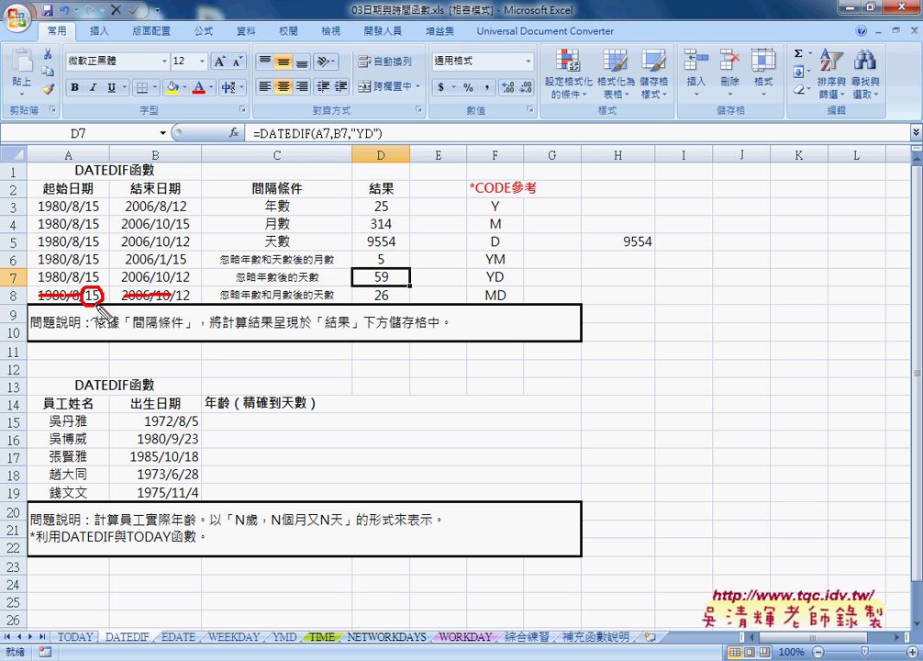
left_click_drag(172, 296, 174, 288)
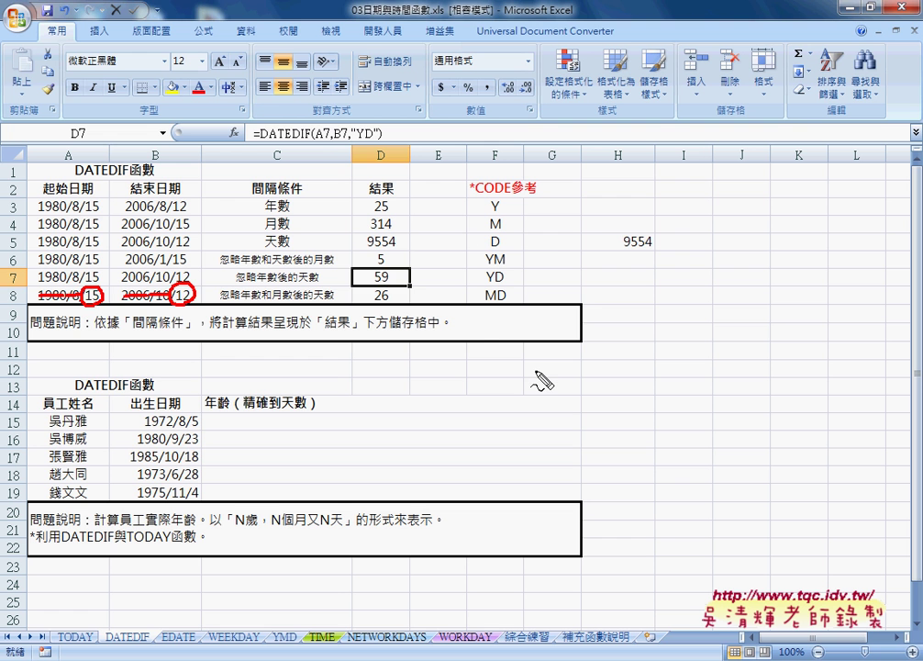
key("Escape")
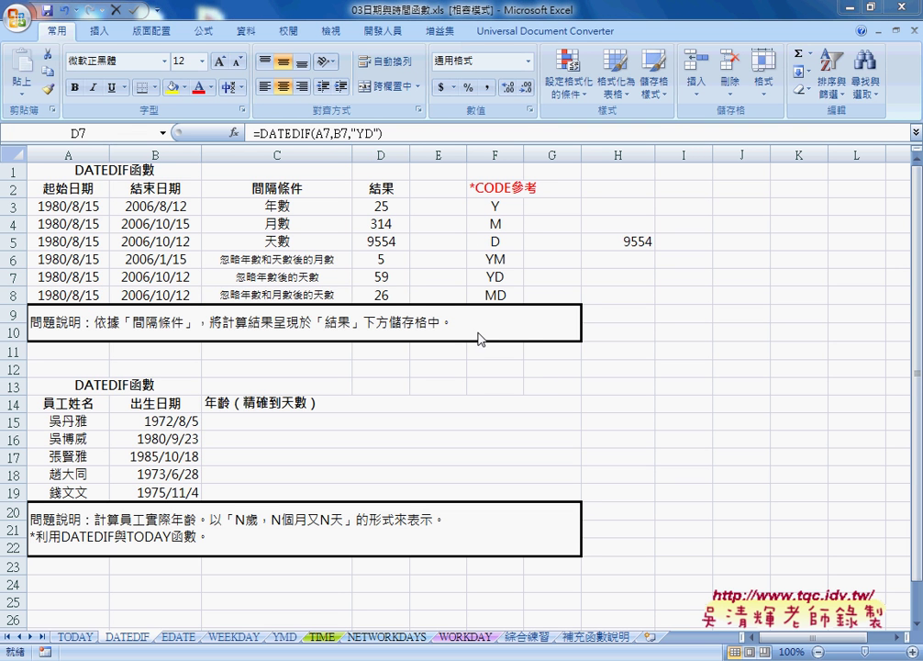
left_click(387, 294)
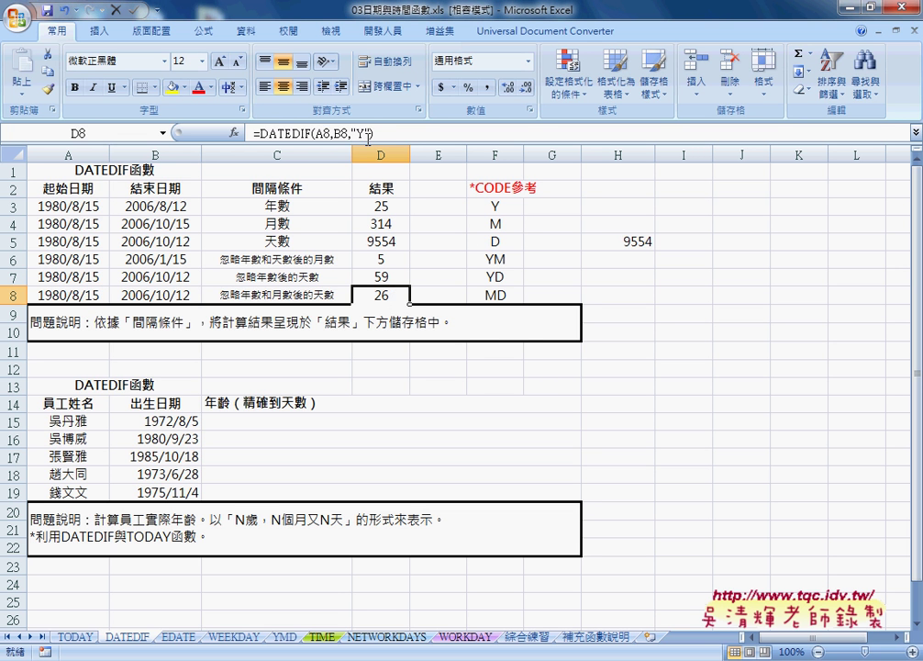
Step: Replace D8's Y code with MD, making =DATEDIF(A8,B8,"MD") return 28 days
left_click(456, 140)
key("BackSpace")
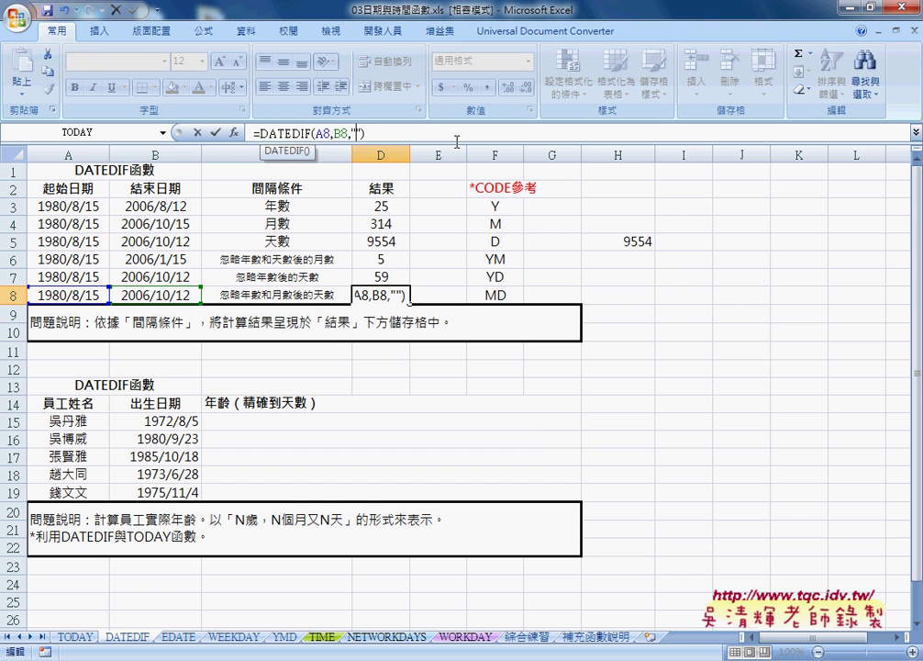
type("MD")
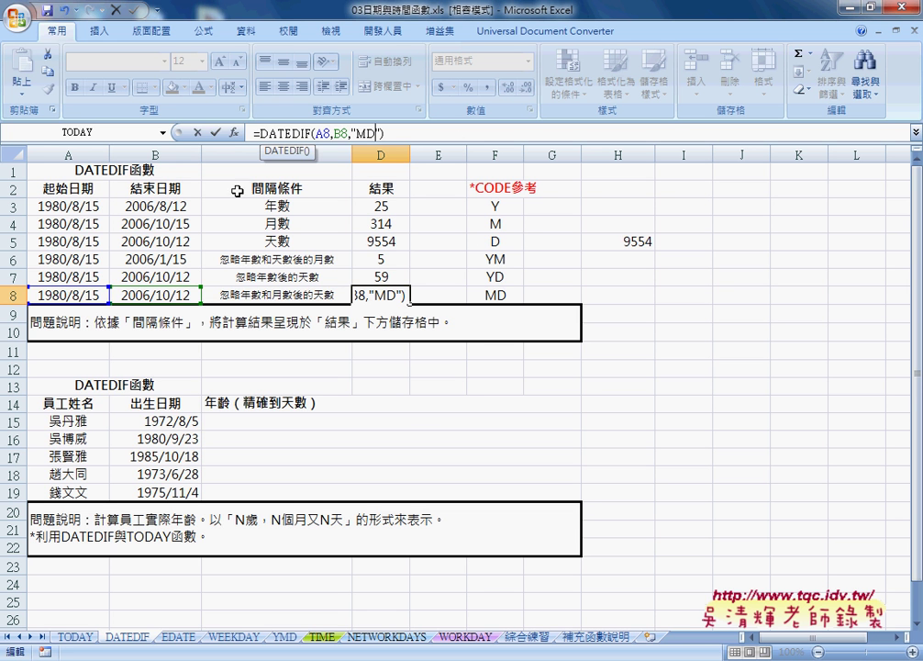
left_click(216, 132)
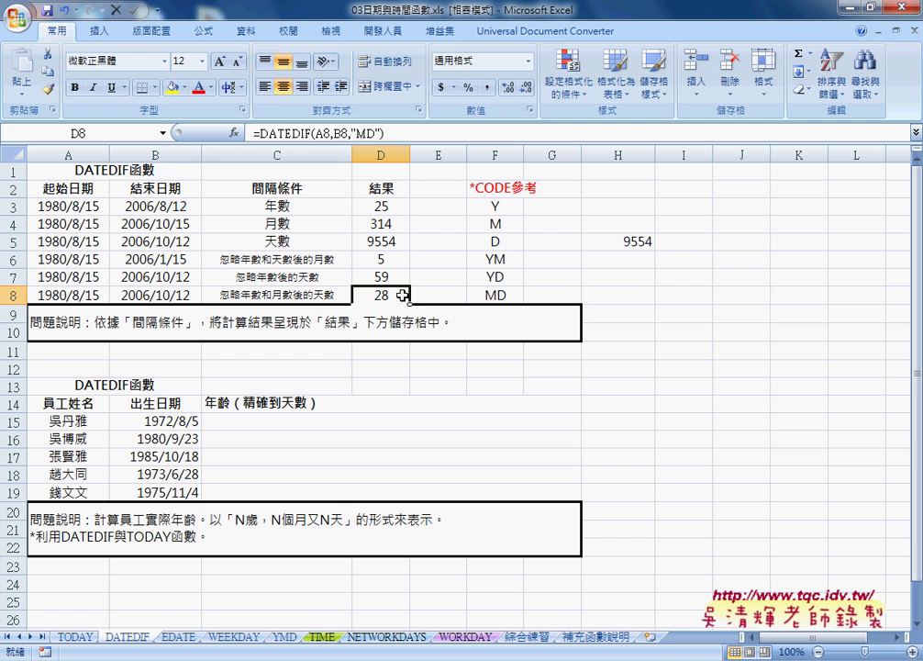
Step: Change B8's end date to 2006/10/19 and confirm D8's MD result now shows 4 days
double_click(183, 296)
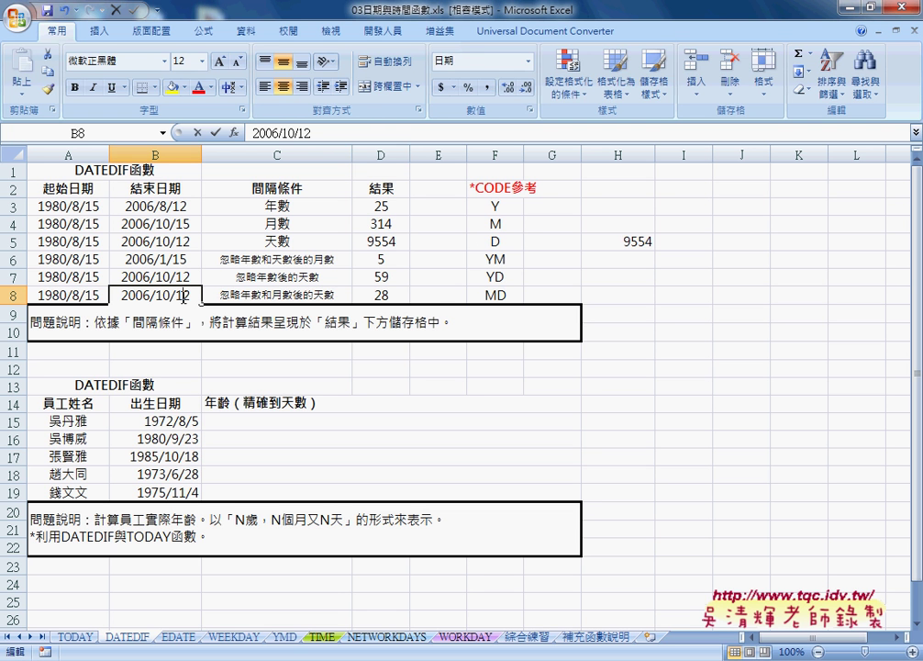
left_click_drag(182, 296, 193, 293)
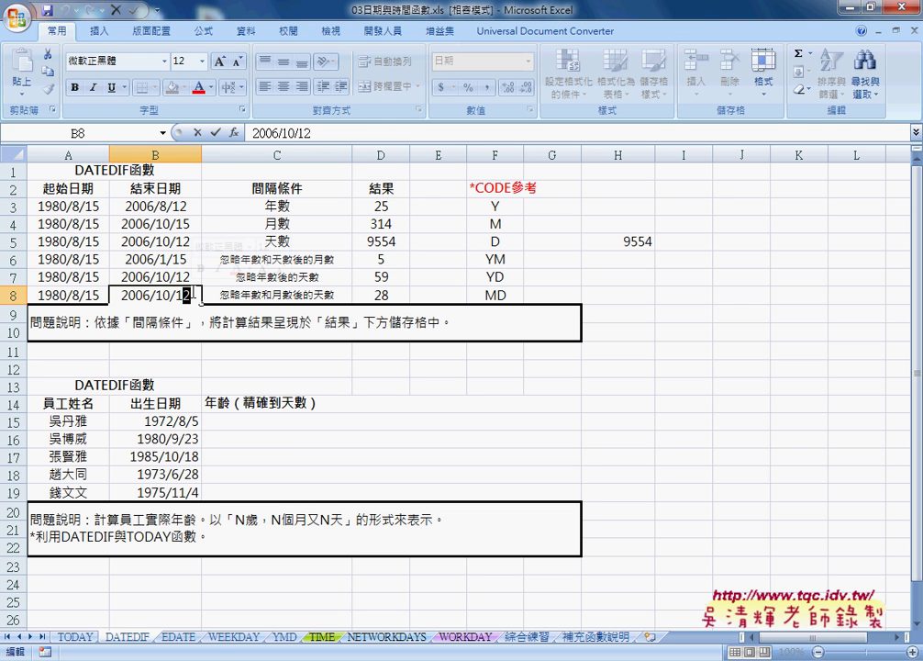
type("9")
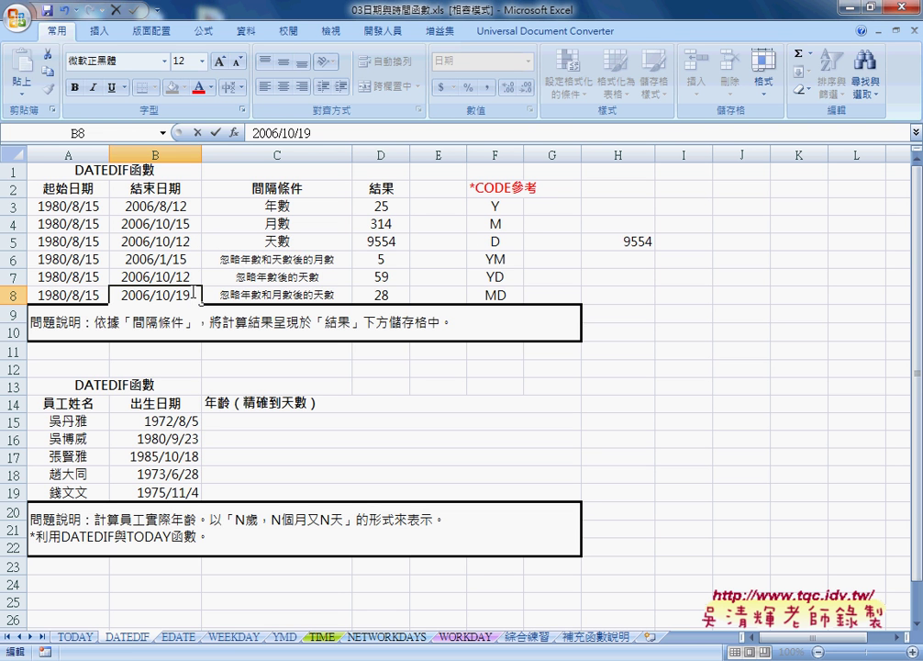
key("Return")
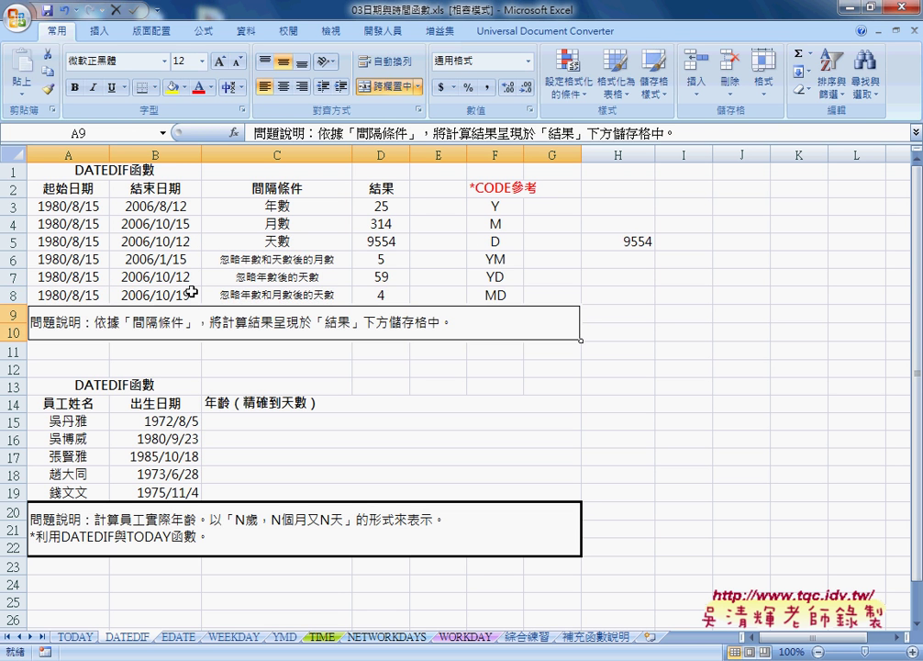
left_click(190, 292)
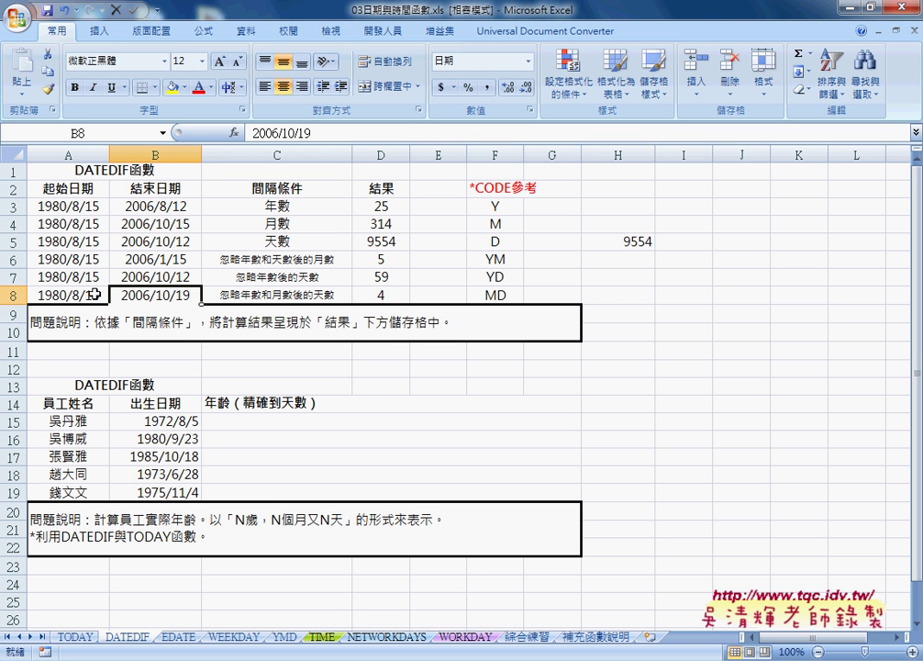
left_click(365, 295)
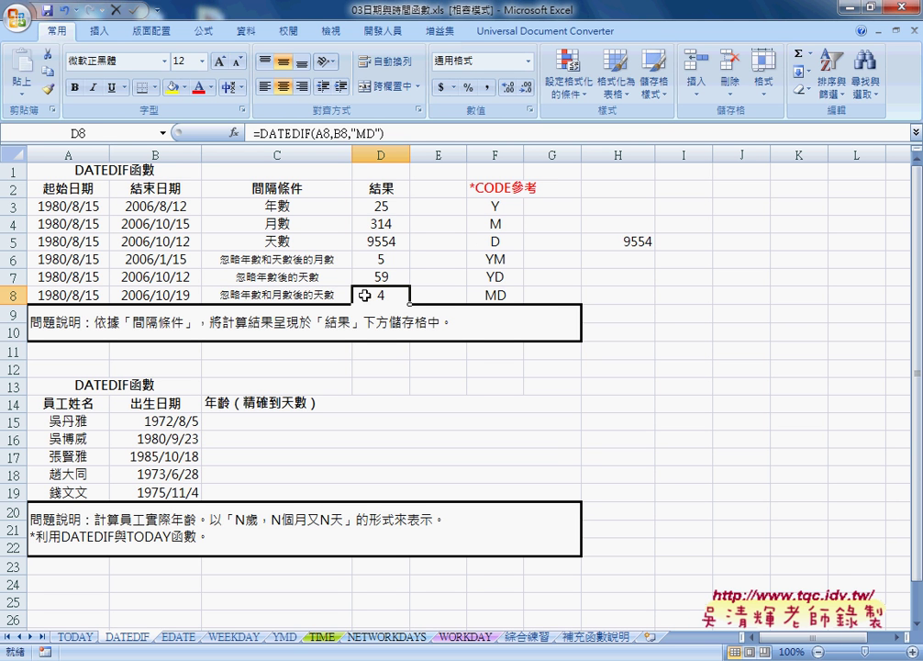
left_click(302, 421)
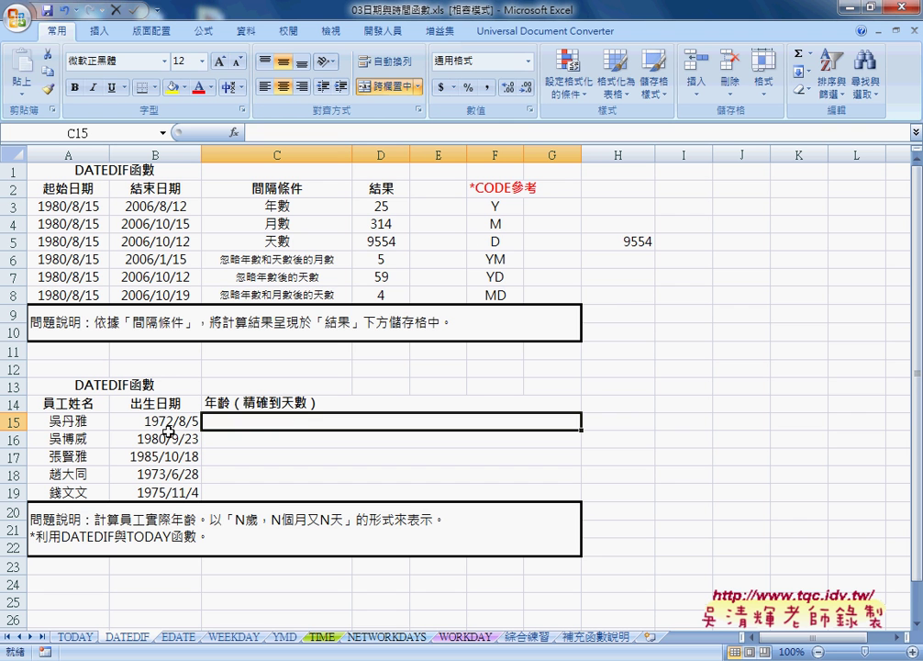